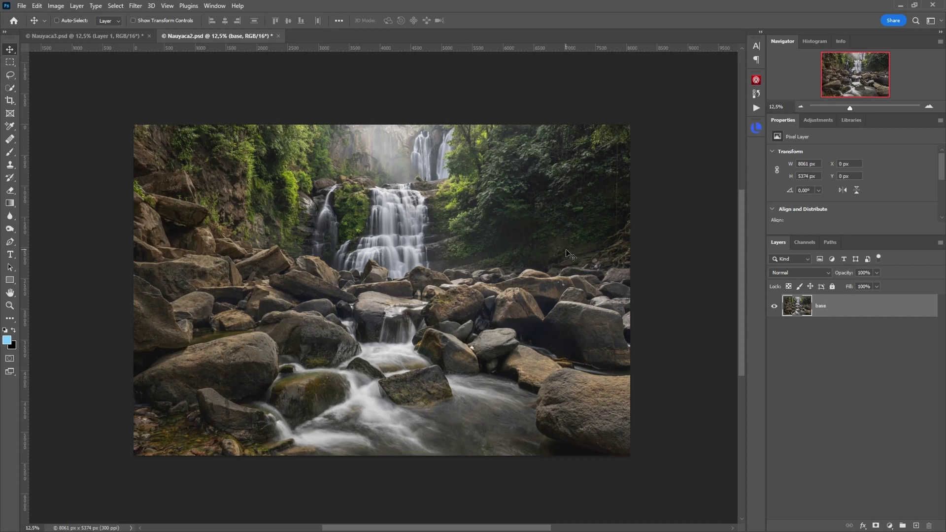
# Duplicate the base photo layer and squash the copy's lower strip upward.
pyautogui.scroll(-1, 570, 254)
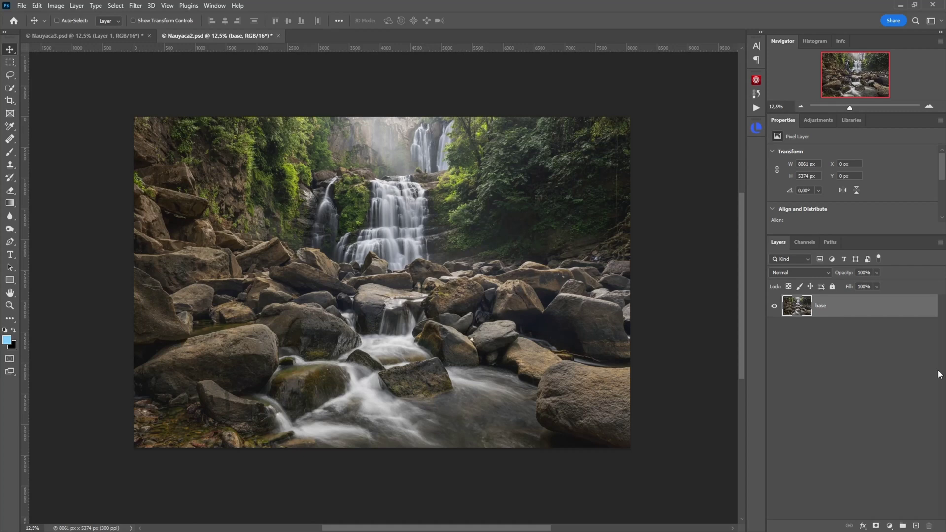
pyautogui.moveTo(879, 314); pyautogui.dragTo(916, 525)
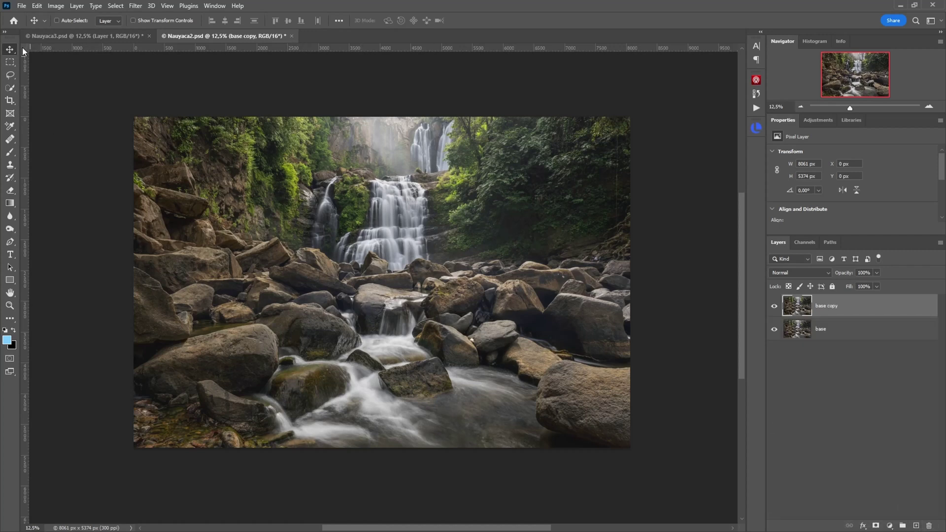
pyautogui.click(10, 62)
pyautogui.moveTo(113, 299); pyautogui.dragTo(665, 451)
pyautogui.hotkey('ctrl', 't')
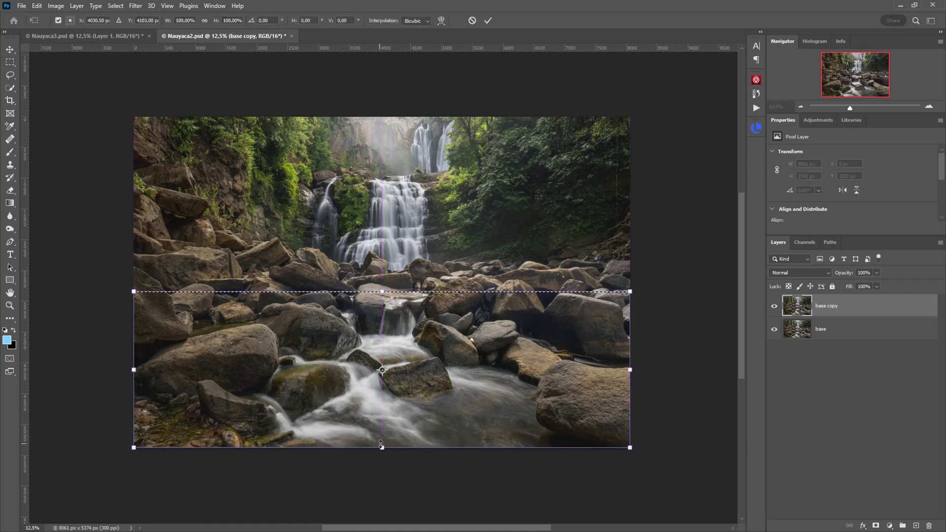
pyautogui.moveTo(383, 447); pyautogui.dragTo(382, 435)
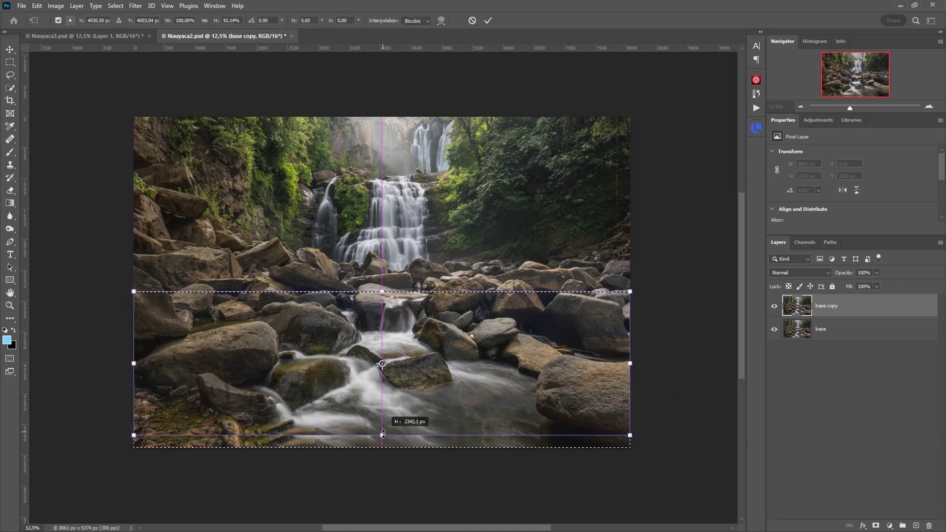
pyautogui.press('Return')
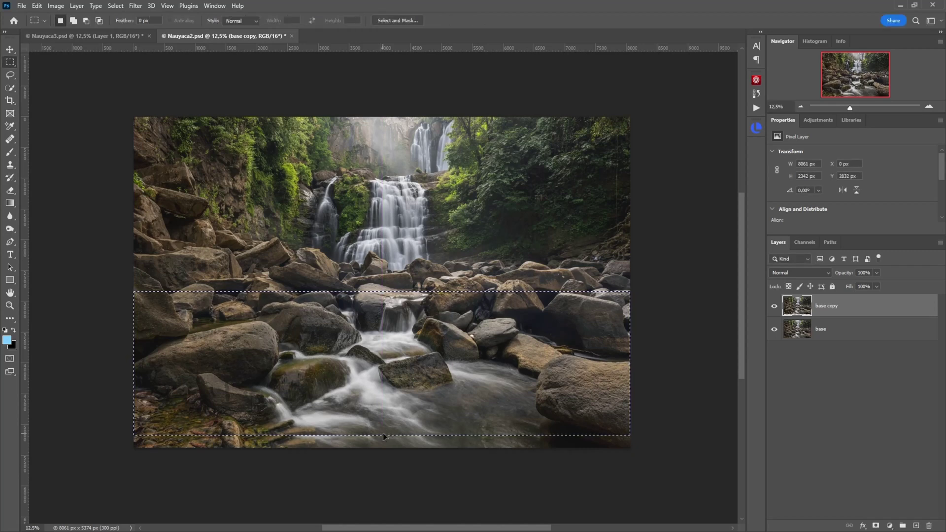
pyautogui.hotkey('ctrl', 'd')
# Squash the bottom band further upward and hide the original base layer.
pyautogui.moveTo(130, 374); pyautogui.dragTo(640, 467)
pyautogui.hotkey('ctrl', 't')
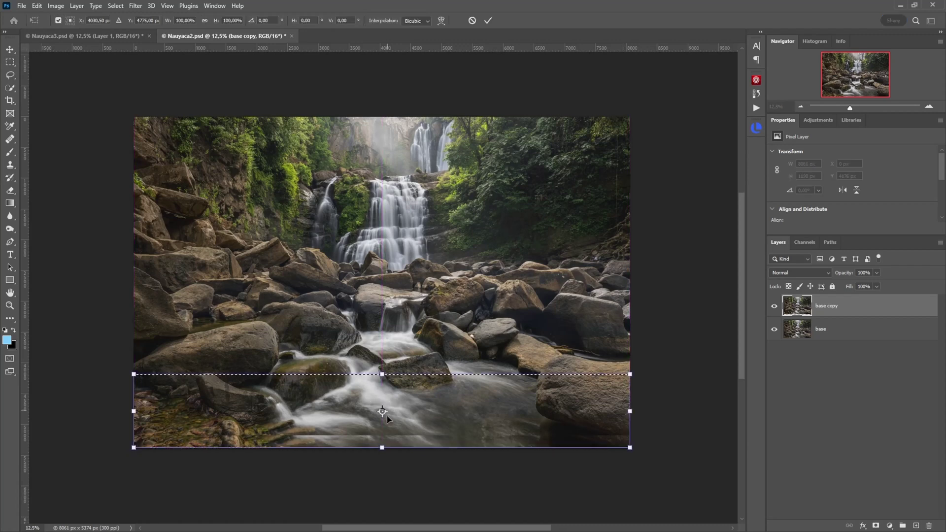
pyautogui.moveTo(383, 447); pyautogui.dragTo(382, 429)
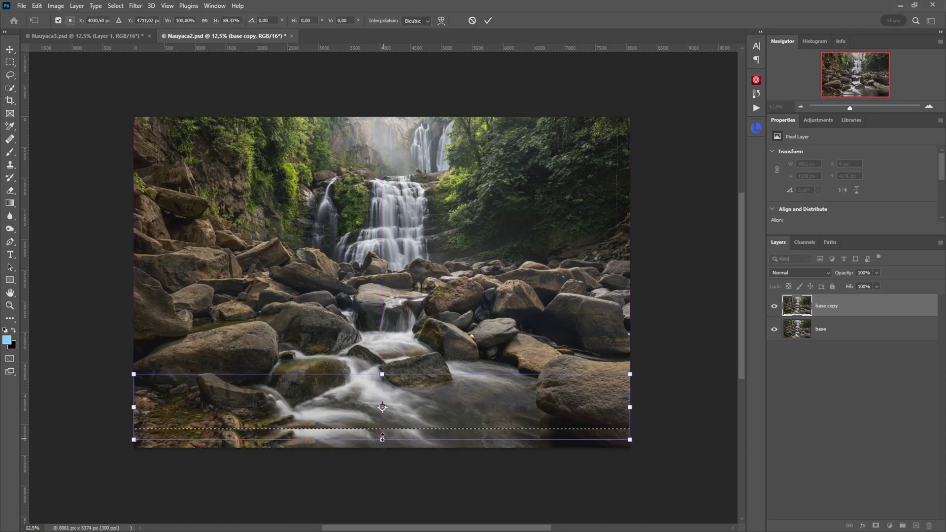
pyautogui.press('Return')
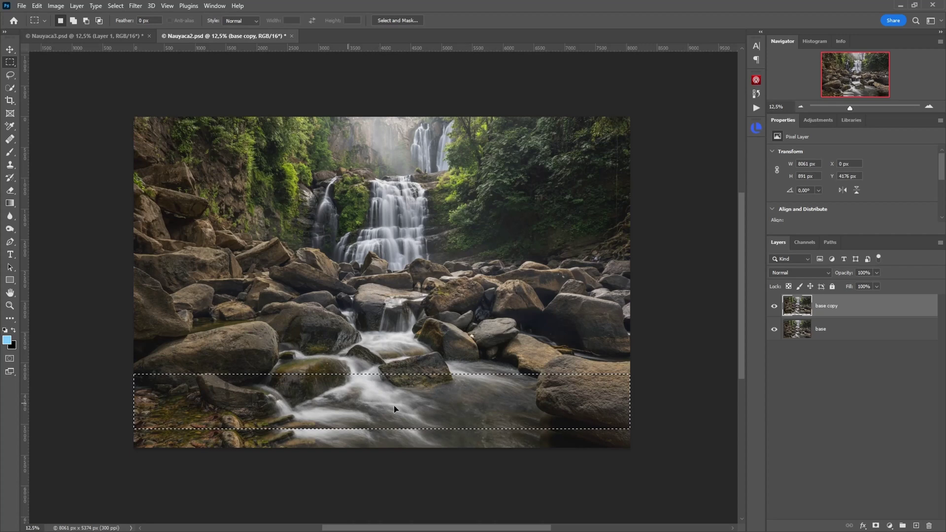
pyautogui.hotkey('ctrl', 'd')
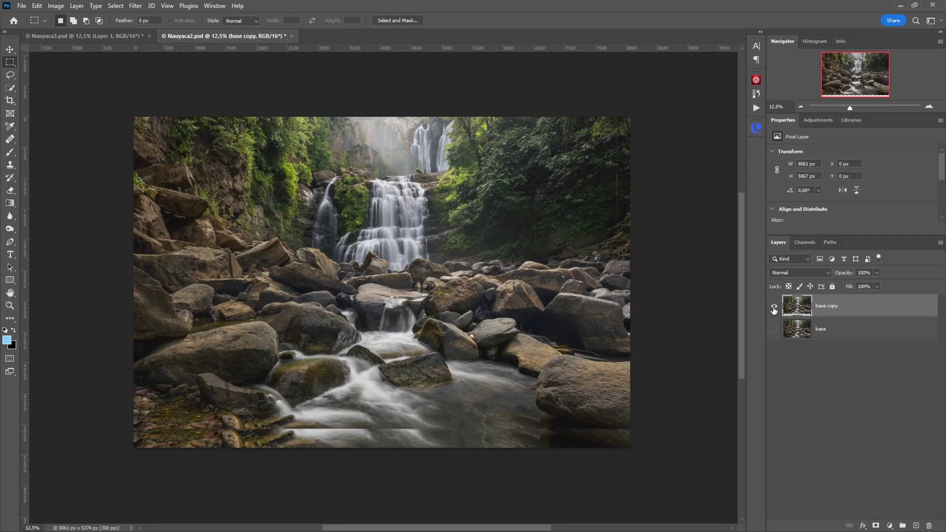
pyautogui.click(774, 329)
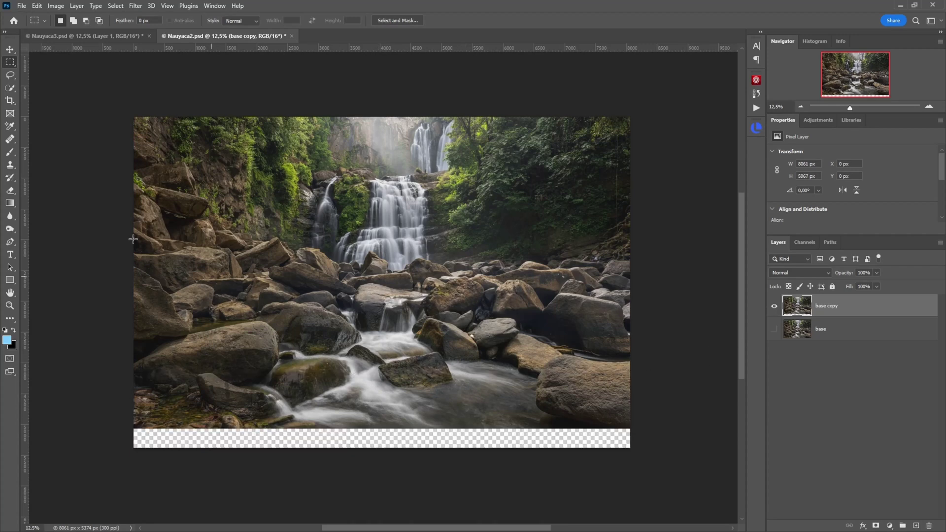
pyautogui.click(10, 49)
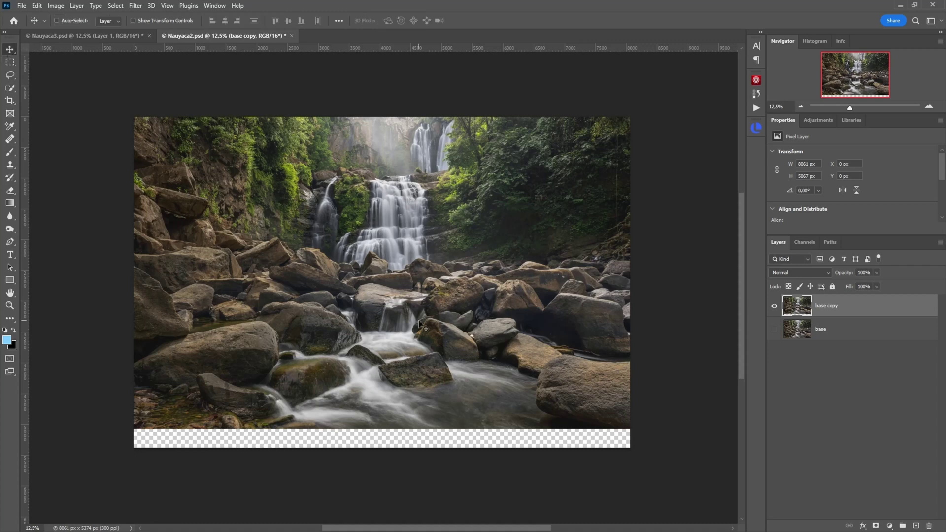
# Shift the base copy down, briefly showing the base layer to compare.
pyautogui.moveTo(419, 320); pyautogui.dragTo(419, 339)
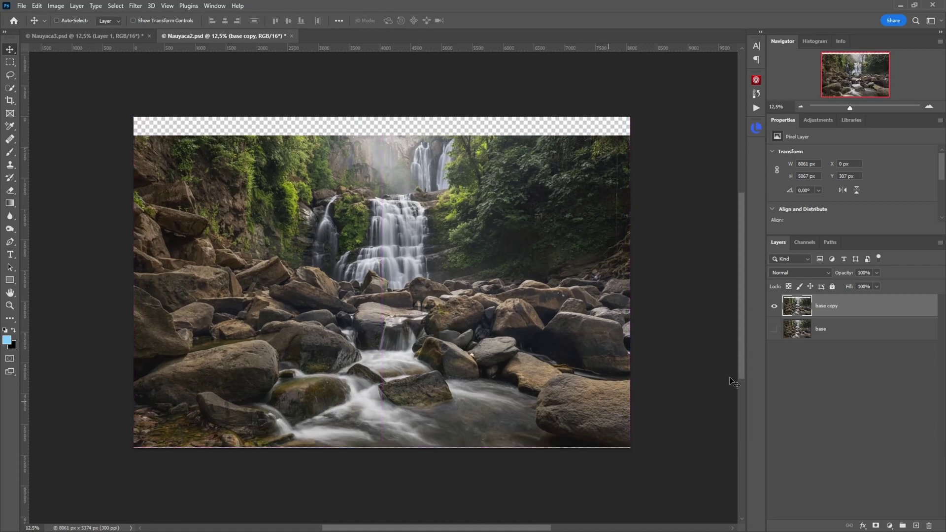
pyautogui.click(775, 329)
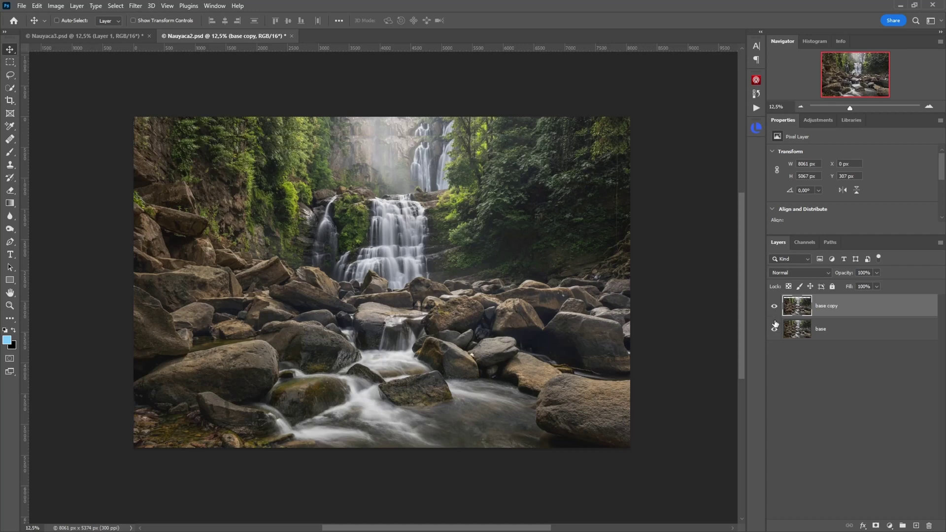
pyautogui.click(774, 328)
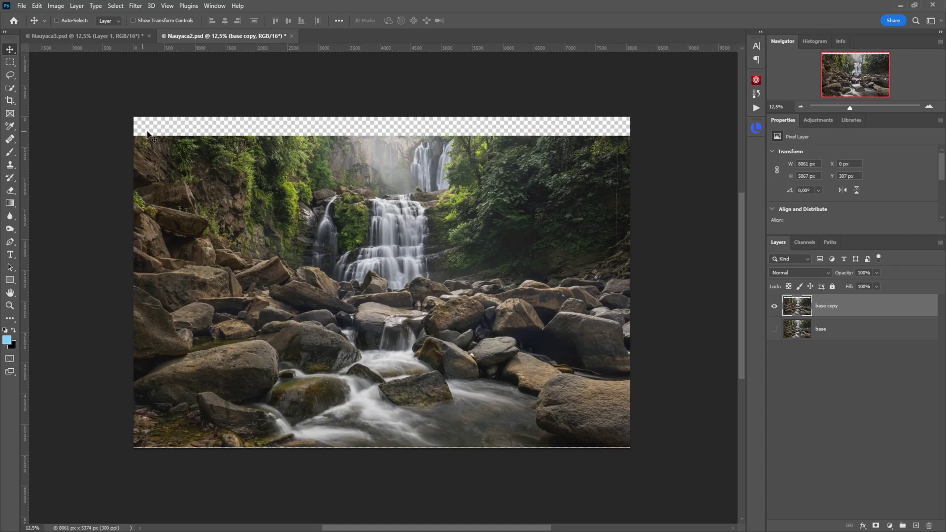
# Stretch the base copy's top band upward with Free Transform.
pyautogui.click(11, 63)
pyautogui.moveTo(133, 116); pyautogui.dragTo(659, 143)
pyautogui.scroll(2, 373, 117)
pyautogui.hotkey('ctrl', 't')
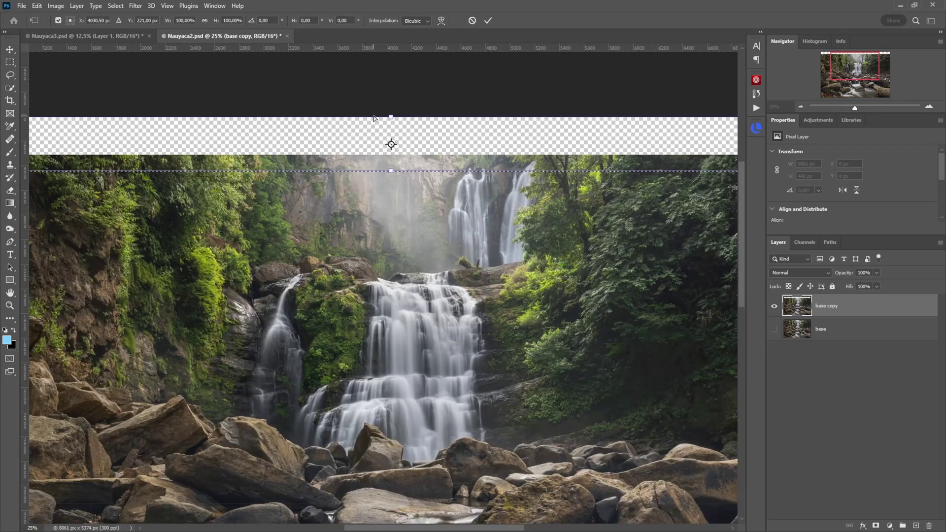
pyautogui.moveTo(389, 115); pyautogui.dragTo(408, 216)
pyautogui.scroll(3, 494, 266)
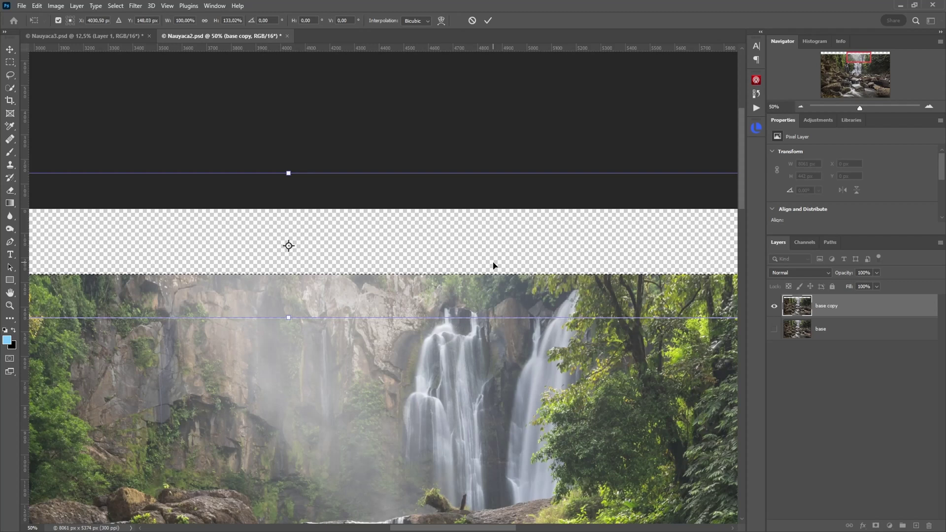
pyautogui.hscroll(2, 421, 283)
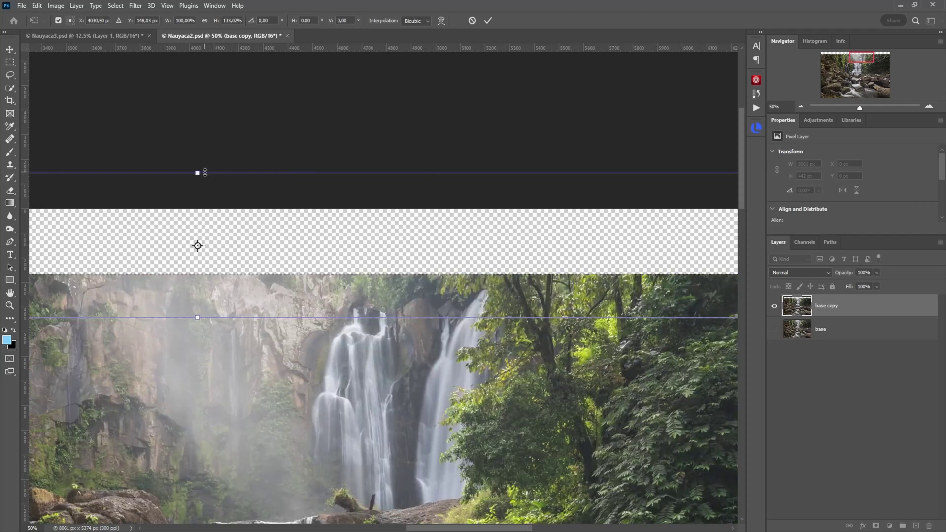
pyautogui.press('Return')
pyautogui.press('m')
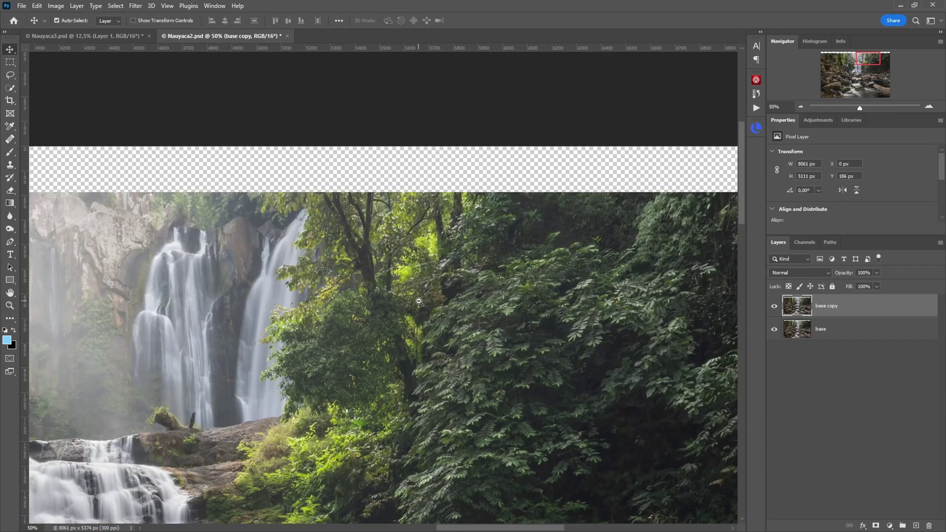
# With the base layer hidden, stretch the upper half slightly up toward the top edge.
pyautogui.keyDown('alt'); pyautogui.click(419, 301); pyautogui.keyUp('alt')
pyautogui.keyDown('alt'); pyautogui.click(419, 301); pyautogui.keyUp('alt')
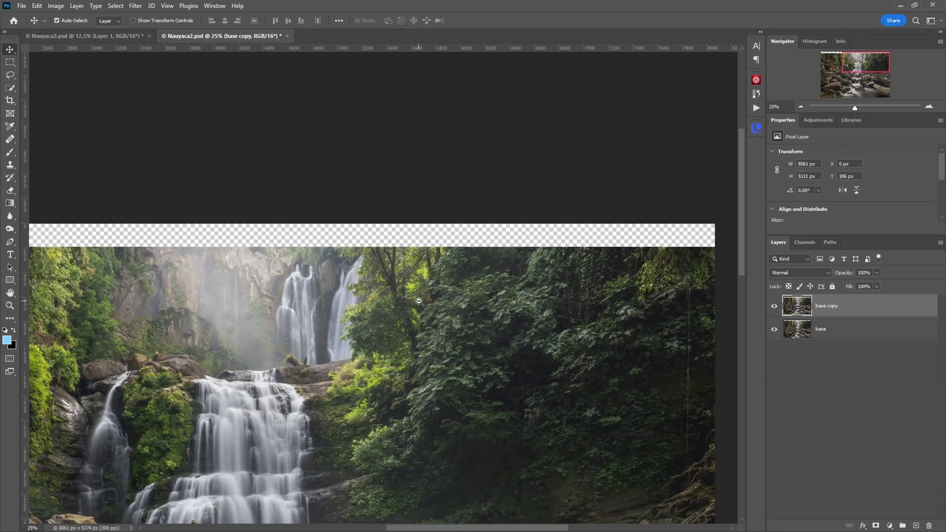
pyautogui.keyDown('alt'); pyautogui.click(419, 302); pyautogui.keyUp('alt')
pyautogui.moveTo(452, 271); pyautogui.dragTo(503, 244)
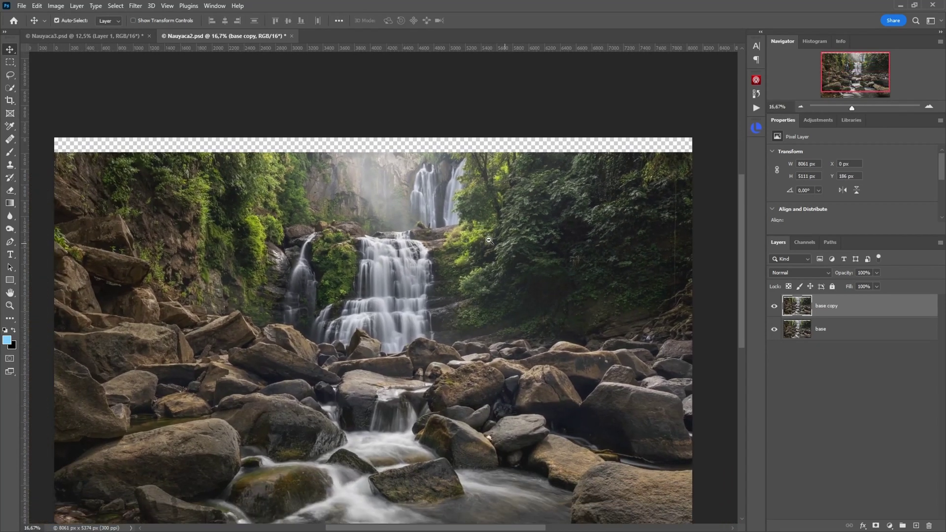
pyautogui.hotkey('ctrl', '-')
pyautogui.click(774, 329)
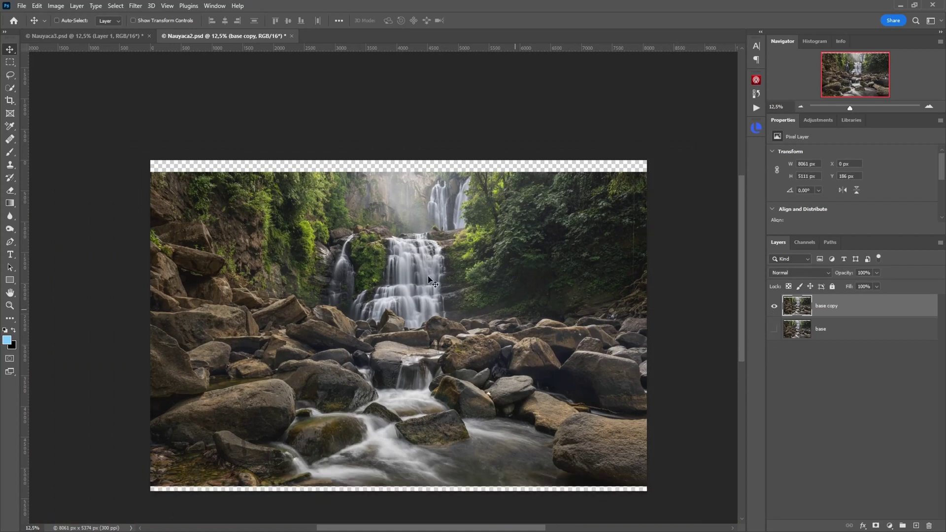
pyautogui.click(10, 62)
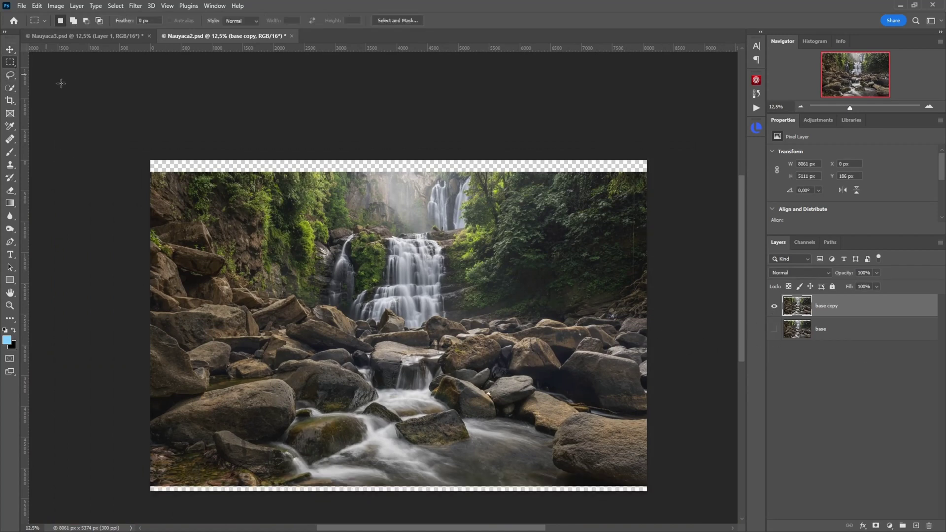
pyautogui.moveTo(132, 148); pyautogui.dragTo(658, 325)
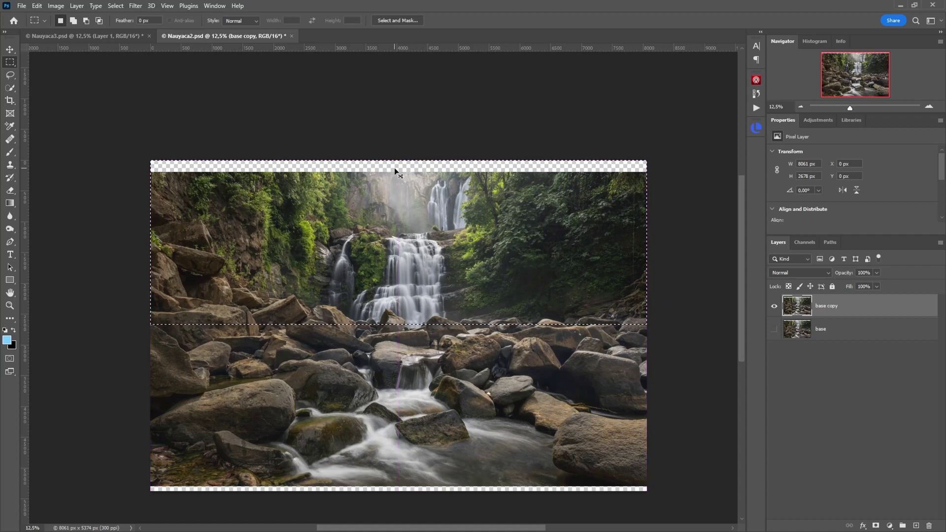
pyautogui.hotkey('ctrl', 't')
pyautogui.moveTo(397, 159); pyautogui.dragTo(399, 153)
pyautogui.press('Return')
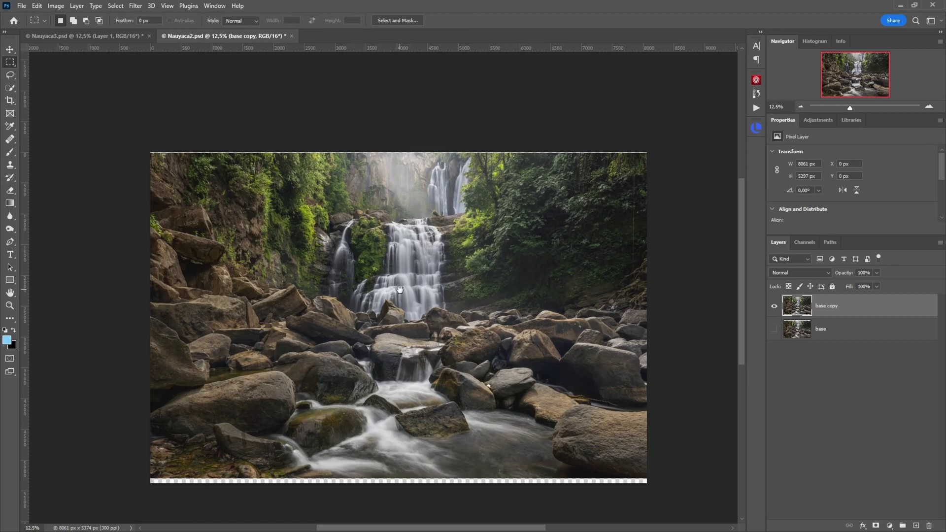
# Compare base and base copy at 100% zoom, checking the right foliage and top edge.
pyautogui.moveTo(491, 304); pyautogui.dragTo(481, 273)
pyautogui.click(775, 330)
pyautogui.keyDown('alt'); pyautogui.click(774, 330); pyautogui.keyUp('alt')
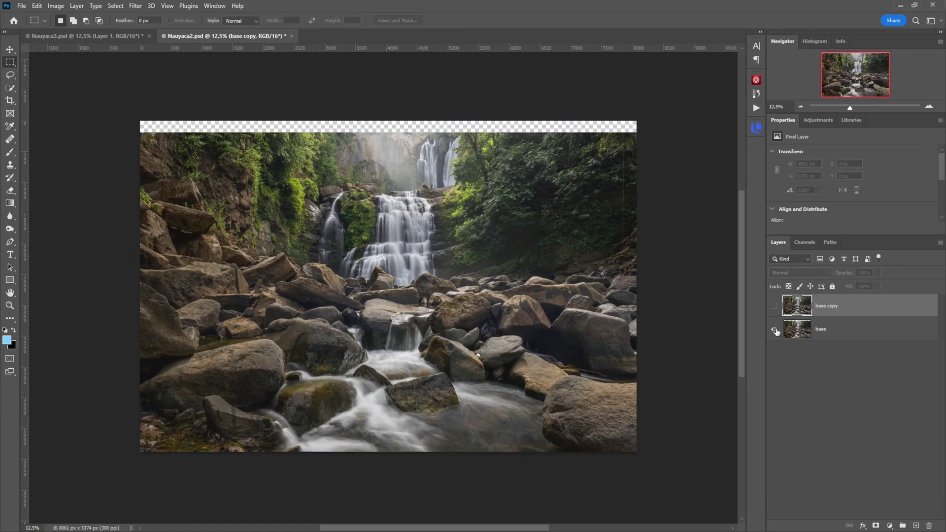
pyautogui.keyDown('alt'); pyautogui.click(775, 331); pyautogui.keyUp('alt')
pyautogui.scroll(10, 442, 133)
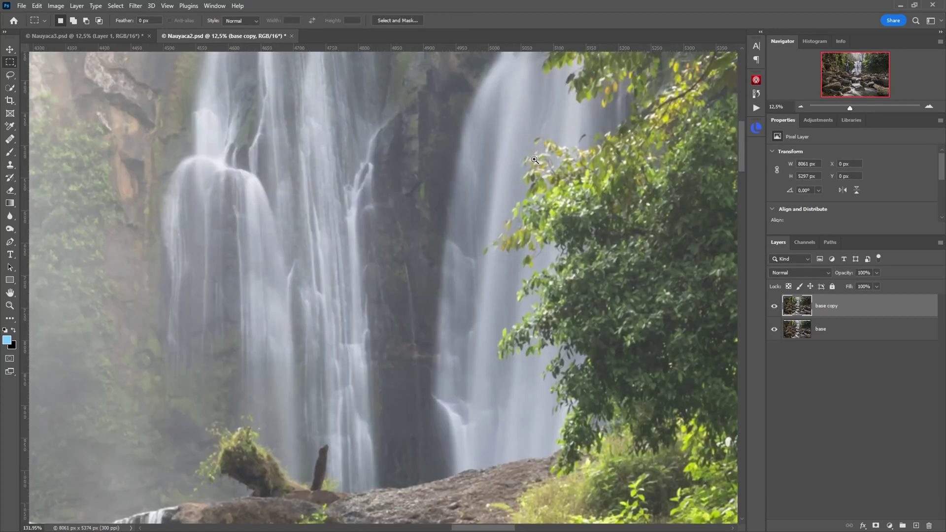
pyautogui.hotkey('ctrl', '1')
pyautogui.moveTo(490, 197); pyautogui.dragTo(241, 197)
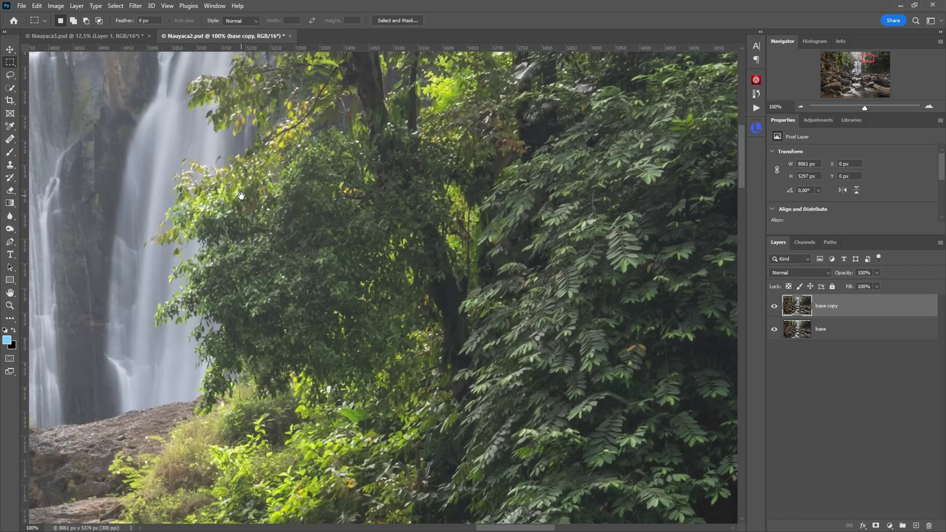
pyautogui.moveTo(601, 410); pyautogui.dragTo(378, 314)
pyautogui.moveTo(593, 376); pyautogui.dragTo(382, 422)
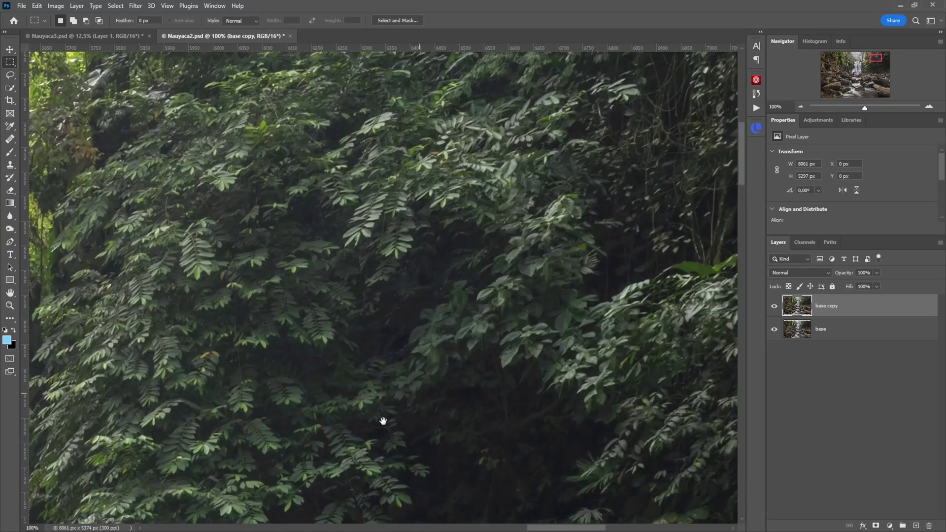
pyautogui.moveTo(443, 207); pyautogui.dragTo(281, 296)
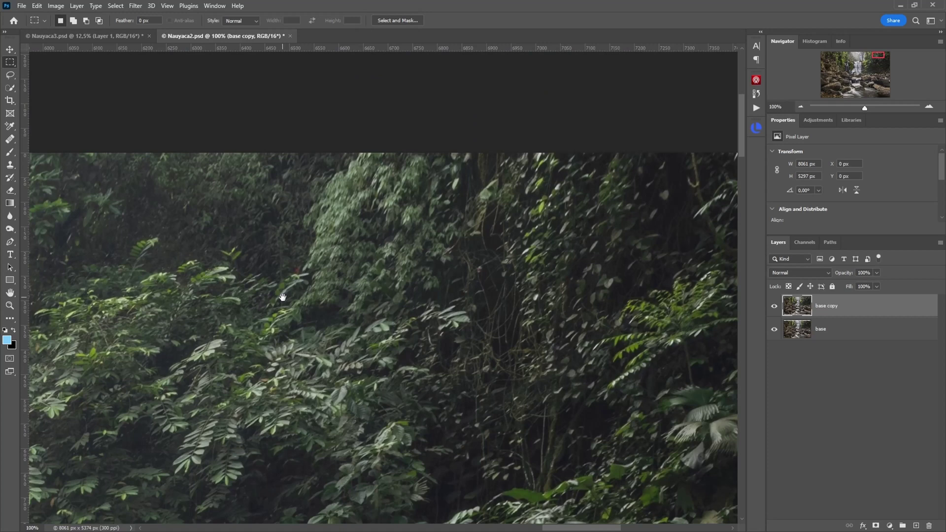
pyautogui.keyDown('alt'); pyautogui.click(774, 330); pyautogui.keyUp('alt')
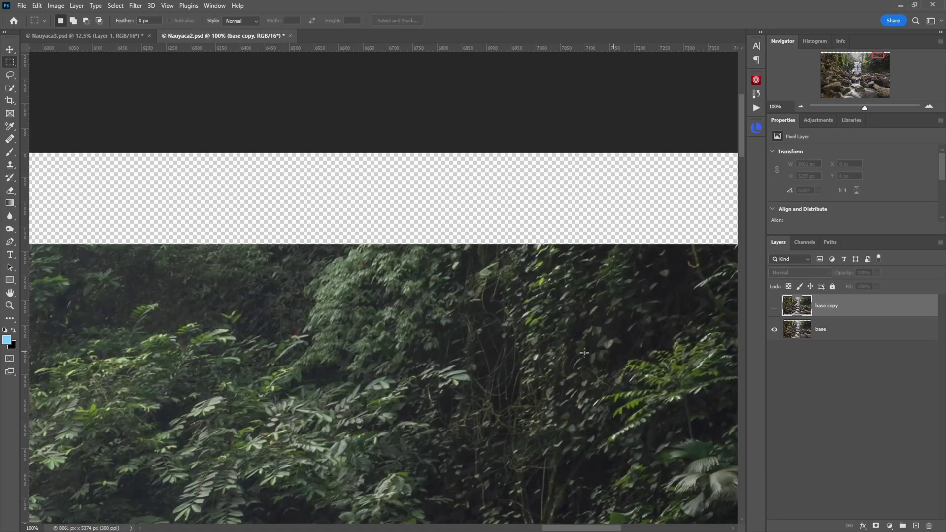
pyautogui.click(774, 307)
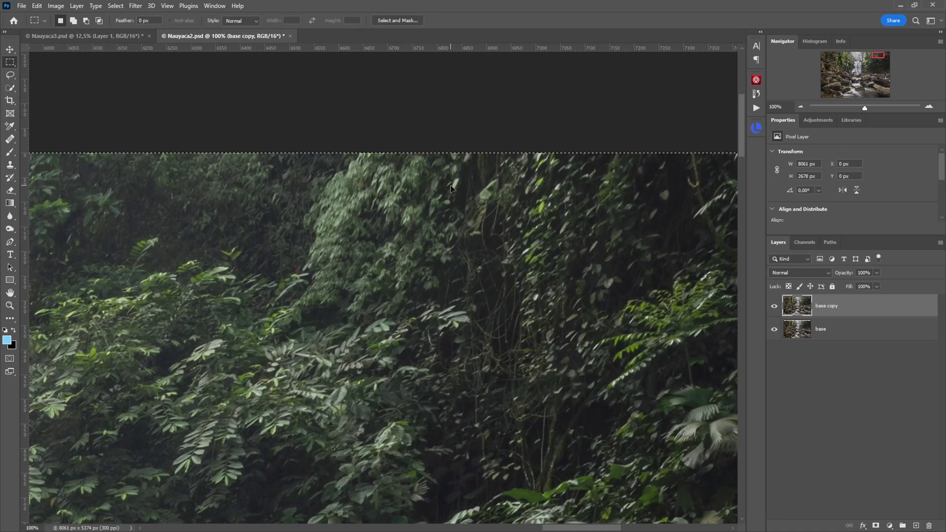
# Move the selected upper part down, leaving an empty strip along the top.
pyautogui.moveTo(452, 190); pyautogui.dragTo(528, 301)
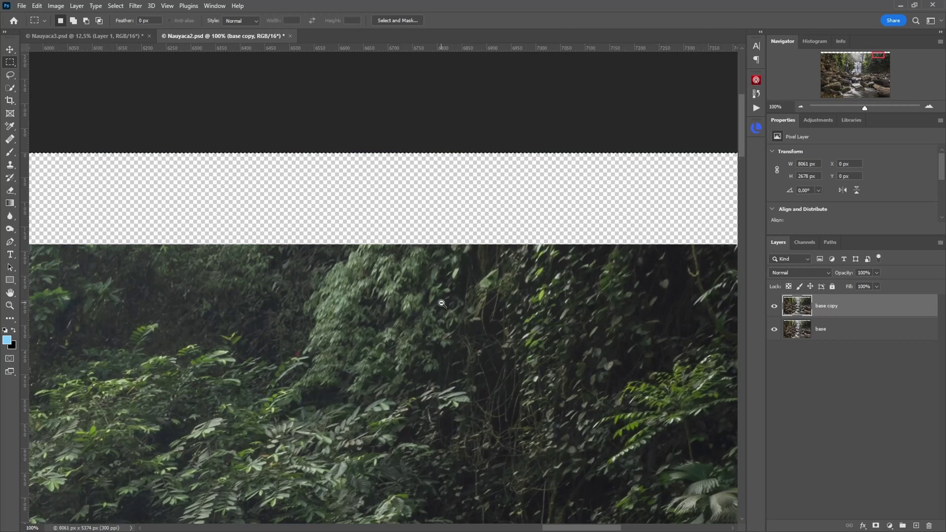
pyautogui.scroll(-3, 443, 303)
pyautogui.scroll(-3, 441, 303)
pyautogui.moveTo(406, 367); pyautogui.dragTo(494, 267)
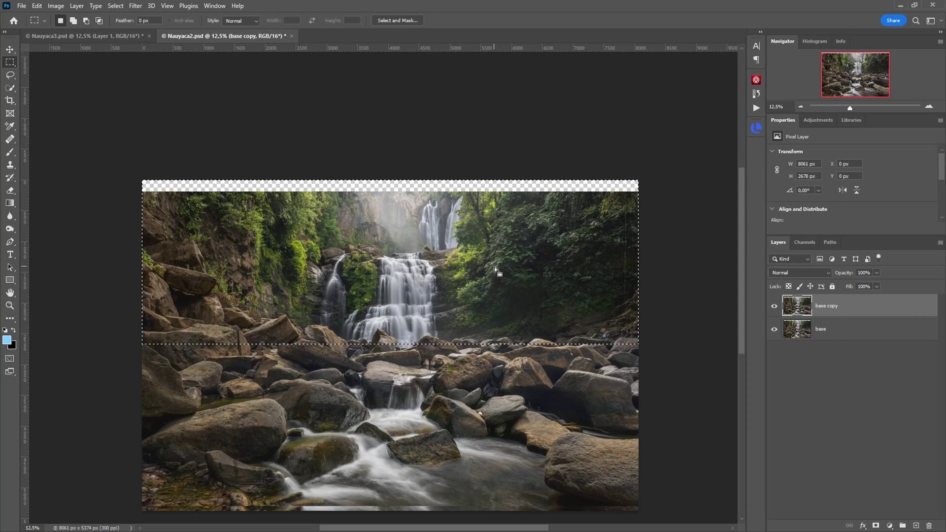
# Select the top strip and nudge it up to the image edge, hiding the base layer.
pyautogui.click(495, 266)
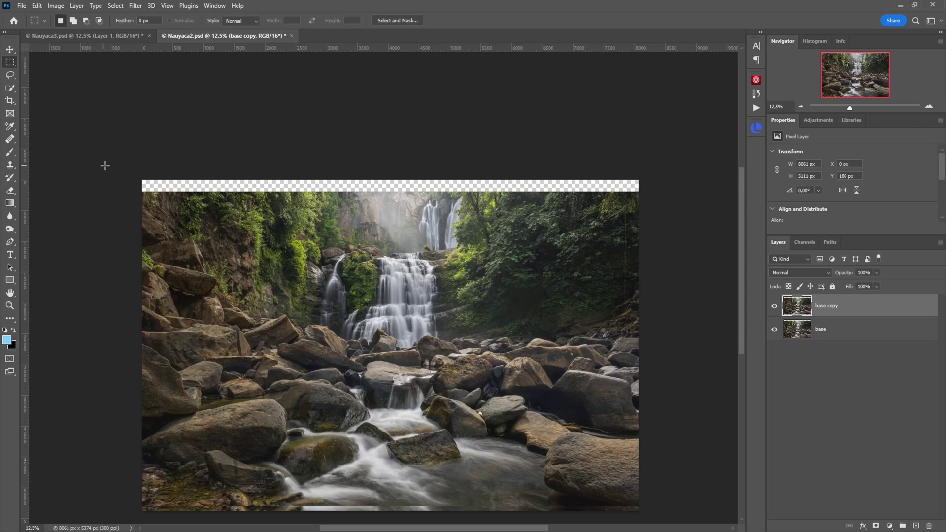
pyautogui.moveTo(113, 174); pyautogui.dragTo(654, 241)
pyautogui.moveTo(122, 163); pyautogui.dragTo(680, 235)
pyautogui.press('v')
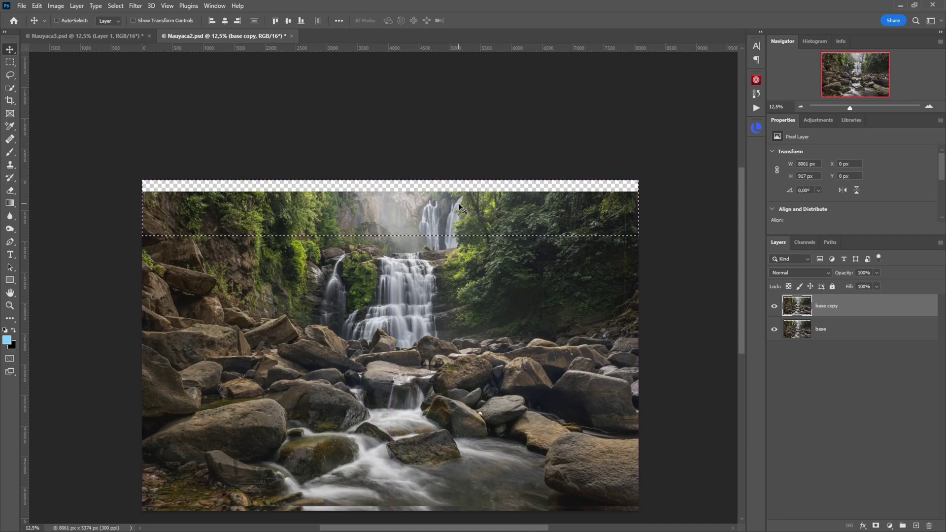
pyautogui.hotkey('shift', 'Up')
pyautogui.hotkey('shift', 'Up')
pyautogui.hotkey('shift', 'Up')
pyautogui.hotkey('shift', 'Up')
pyautogui.hotkey('shift', 'Up')
pyautogui.click(774, 329)
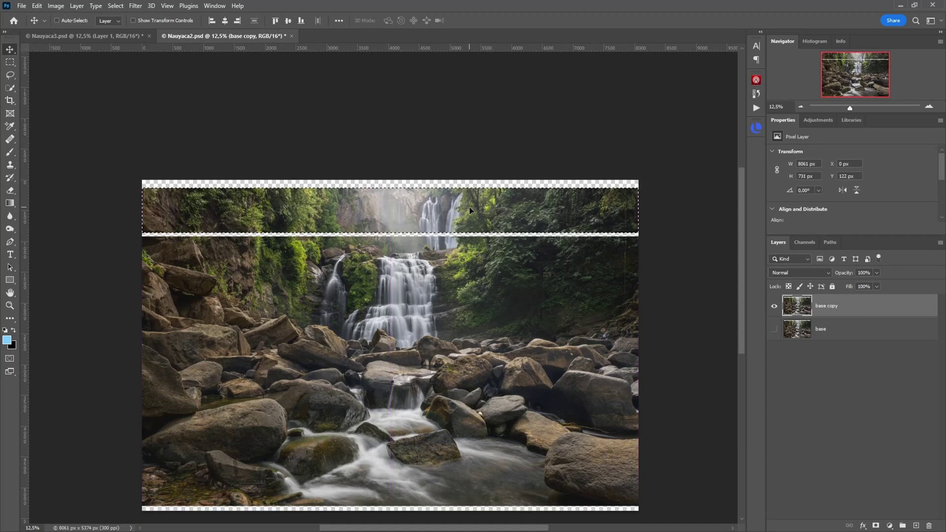
pyautogui.hotkey('shift', 'Up')
pyautogui.hotkey('shift', 'Up')
pyautogui.hotkey('shift', 'Up')
pyautogui.hotkey('shift', 'Up')
pyautogui.hotkey('shift', 'Up')
pyautogui.hotkey('shift', 'Up')
pyautogui.hotkey('shift', 'Up')
pyautogui.press('Up')
pyautogui.press('Up')
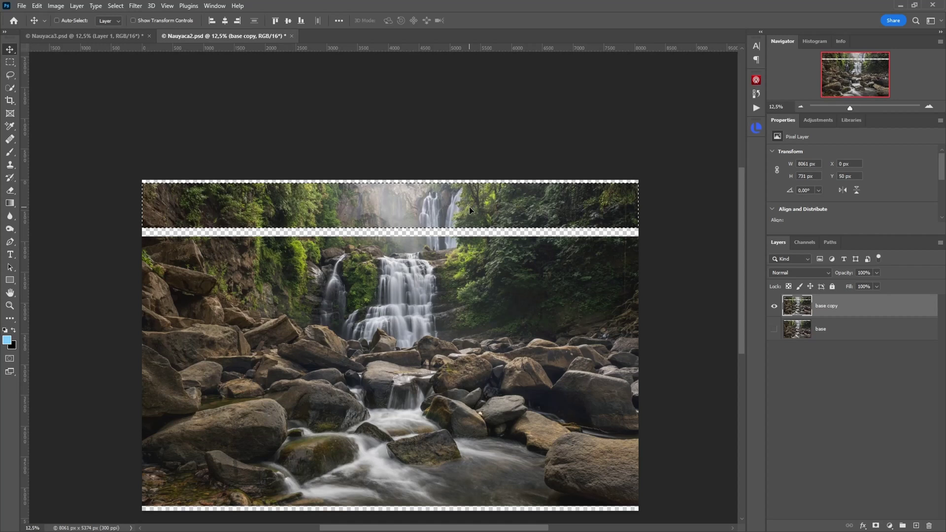
# Select the middle band around the waterfall, extending it to the image's right edge.
pyautogui.hscroll(-1, 340, 186)
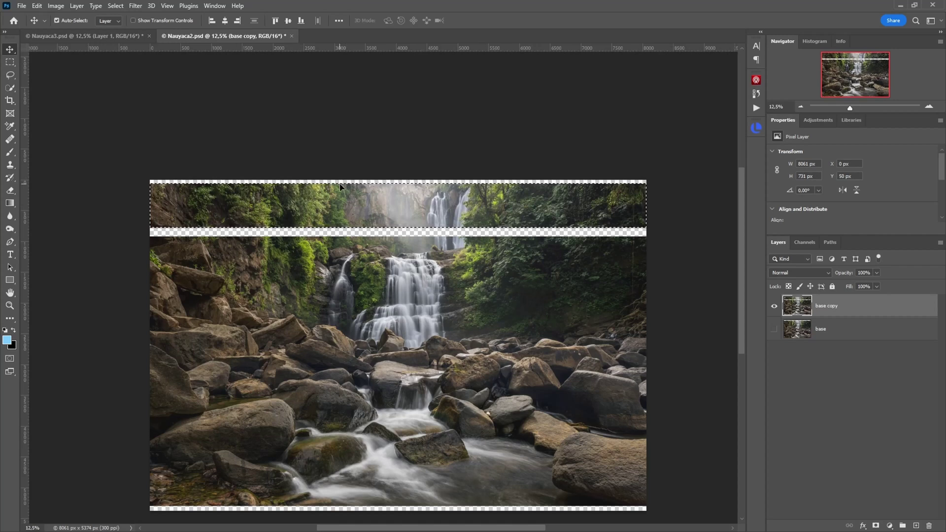
pyautogui.hotkey('ctrl', 'd')
pyautogui.click(11, 62)
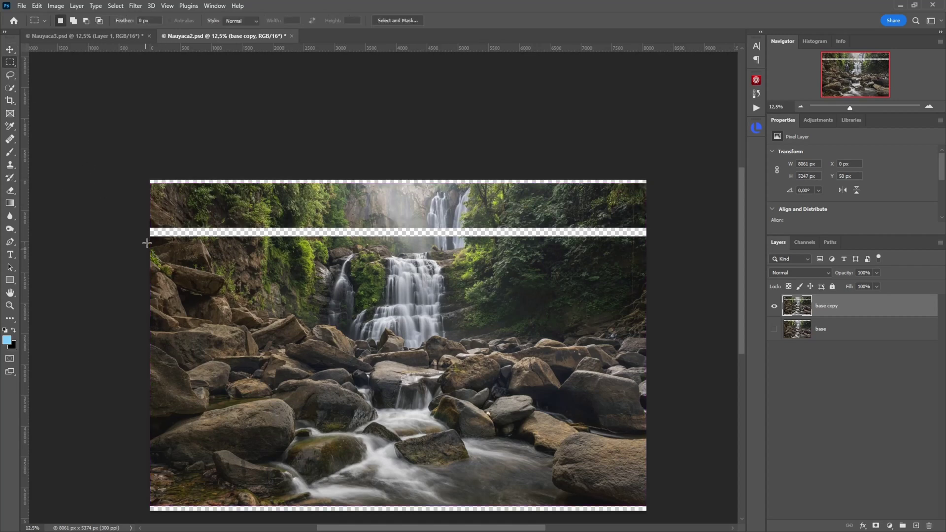
pyautogui.moveTo(144, 235); pyautogui.dragTo(586, 350)
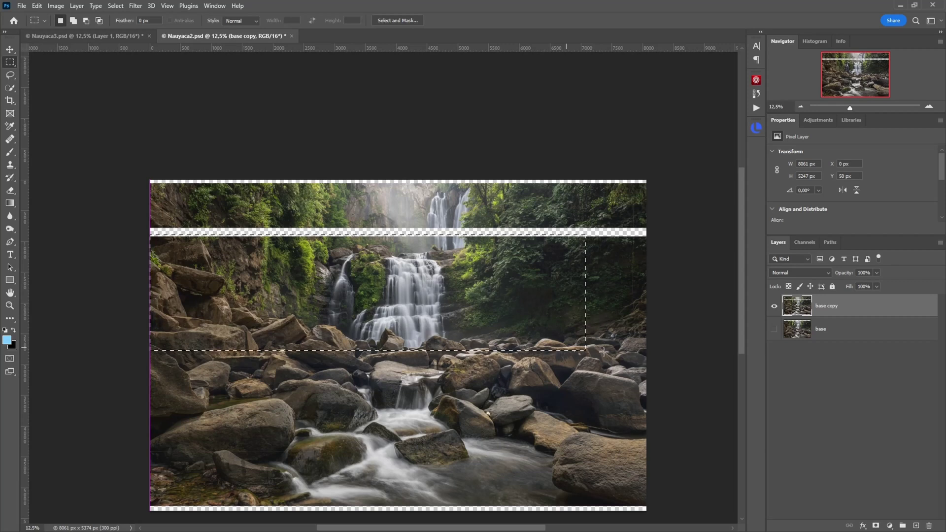
pyautogui.moveTo(650, 353); pyautogui.dragTo(647, 358)
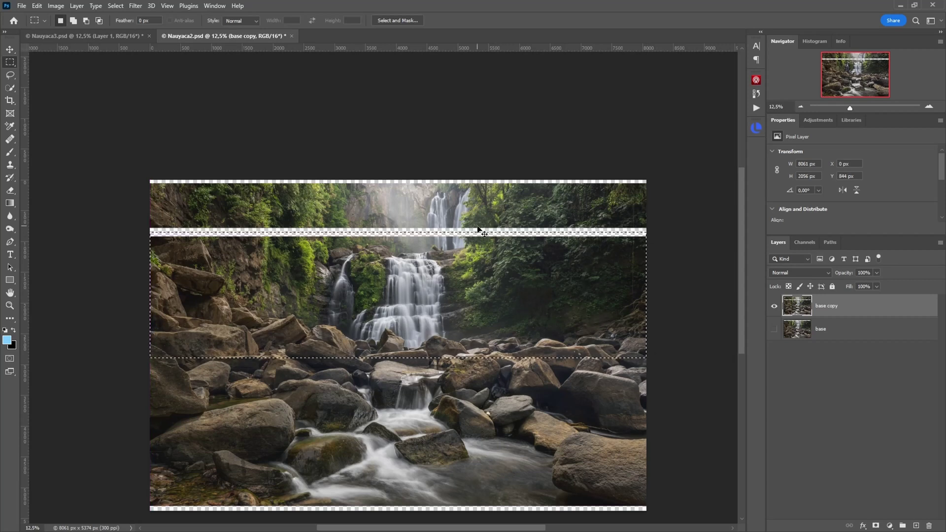
# Pull the band's top edge up to close the gap beneath the top strip.
pyautogui.hotkey('ctrl', 't')
pyautogui.moveTo(398, 212); pyautogui.dragTo(467, 261)
pyautogui.keyDown('alt'); pyautogui.click(456, 300); pyautogui.keyUp('alt')
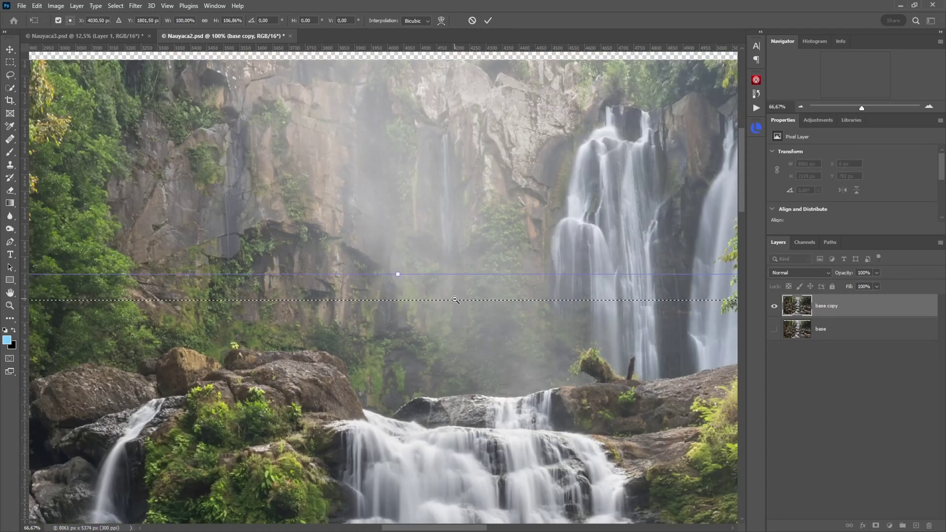
pyautogui.keyDown('alt'); pyautogui.click(456, 299); pyautogui.keyUp('alt')
pyautogui.keyDown('alt'); pyautogui.click(456, 300); pyautogui.keyUp('alt')
pyautogui.keyDown('alt'); pyautogui.click(456, 299); pyautogui.keyUp('alt')
pyautogui.keyDown('alt'); pyautogui.click(455, 300); pyautogui.keyUp('alt')
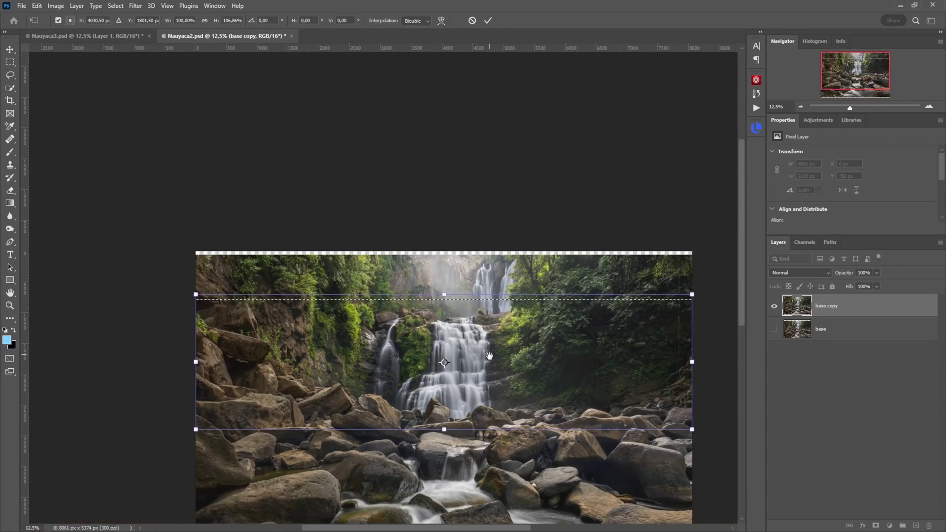
pyautogui.keyDown('alt'); pyautogui.click(450, 266); pyautogui.keyUp('alt')
pyautogui.press('Return')
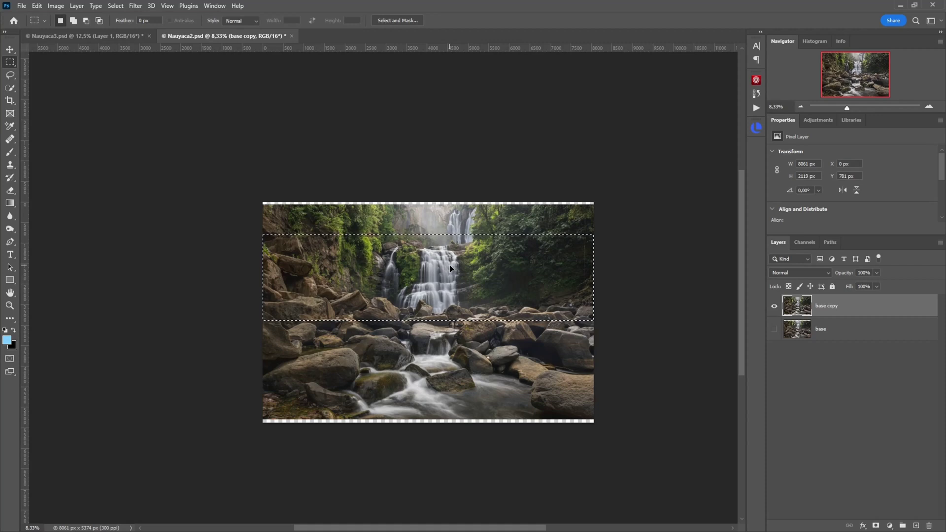
# Compare the edited base copy with the original base, ending with the base layer hidden.
pyautogui.click(409, 252)
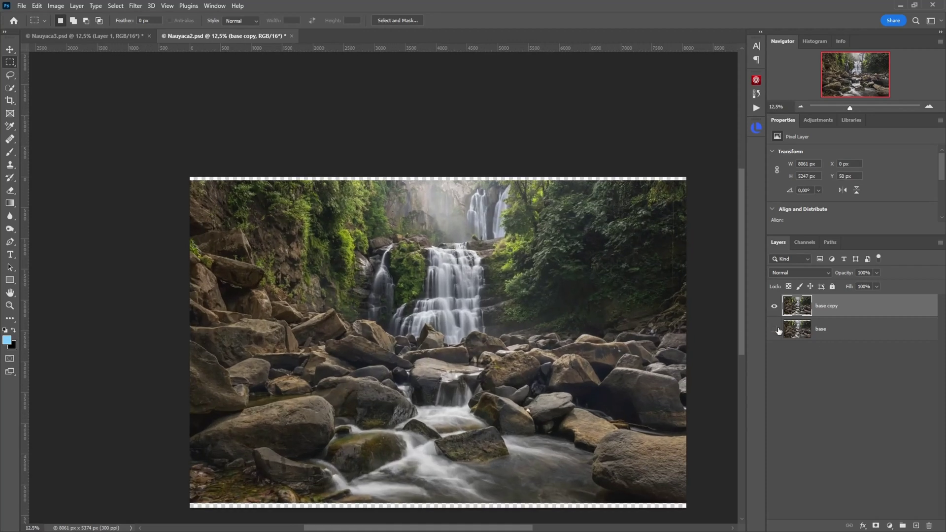
pyautogui.click(775, 330)
pyautogui.keyDown('alt'); pyautogui.click(774, 330); pyautogui.keyUp('alt')
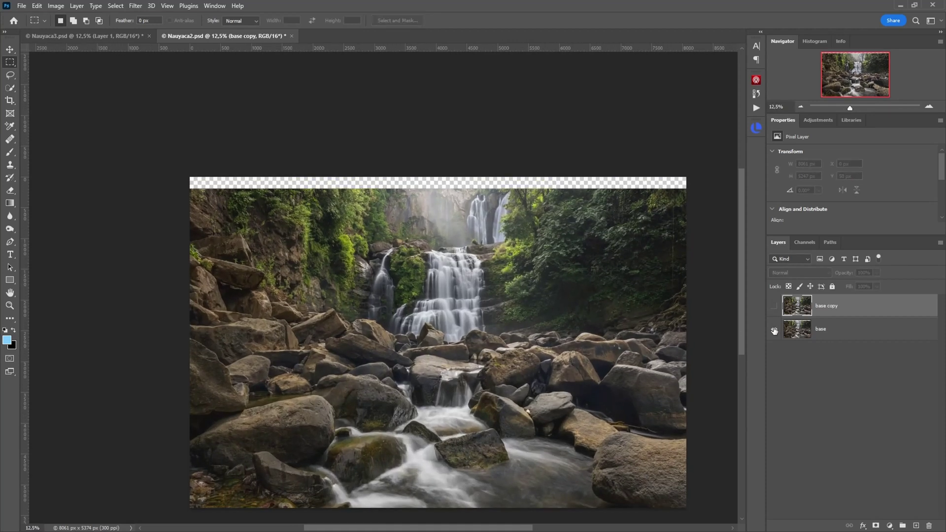
pyautogui.keyDown('alt'); pyautogui.click(775, 330); pyautogui.keyUp('alt')
pyautogui.click(774, 330)
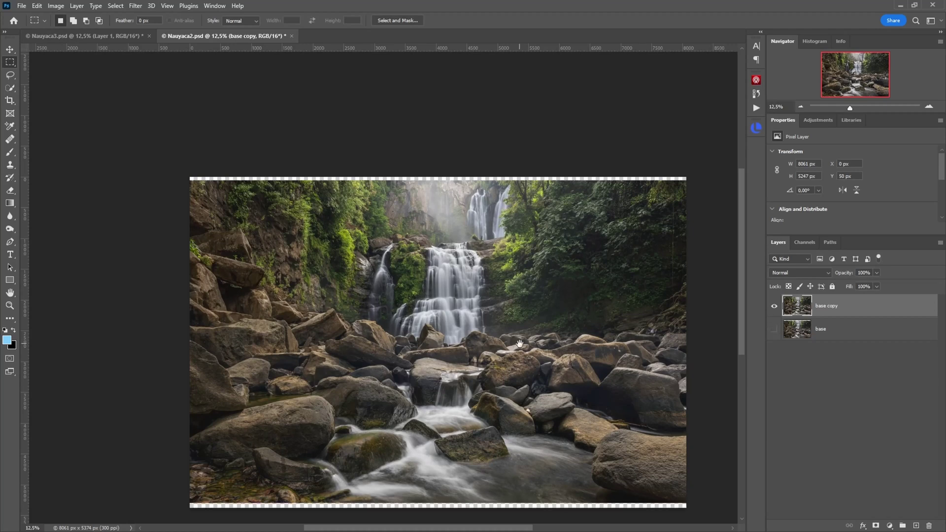
pyautogui.moveTo(519, 344); pyautogui.dragTo(499, 321)
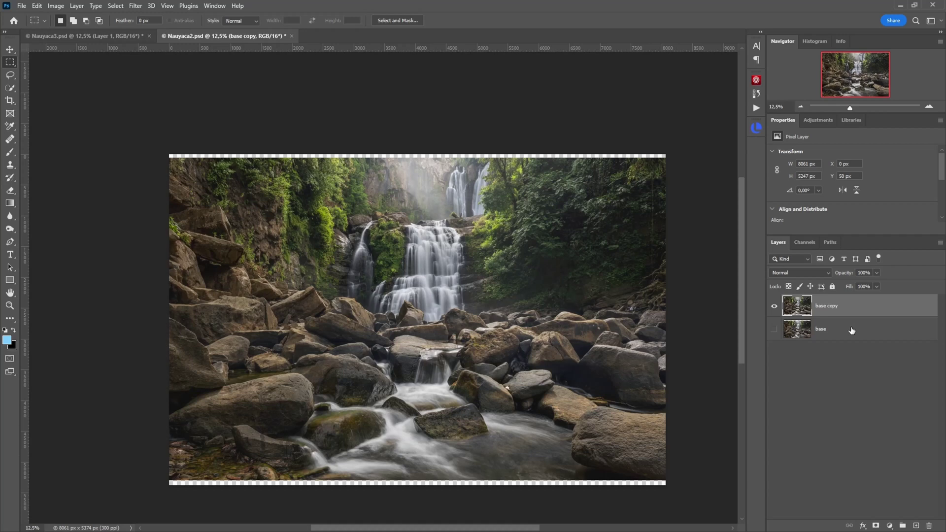
# Merge all visible layers into a new Layer 1 and hide base copy and base.
pyautogui.click(775, 330)
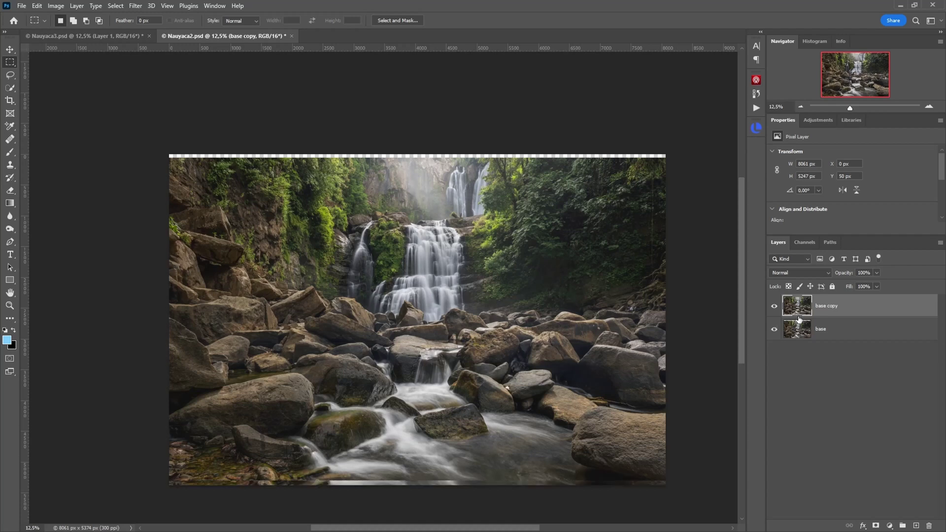
pyautogui.moveTo(797, 321); pyautogui.dragTo(799, 317)
pyautogui.hotkey('ctrl', 'shift', 'alt', 'e')
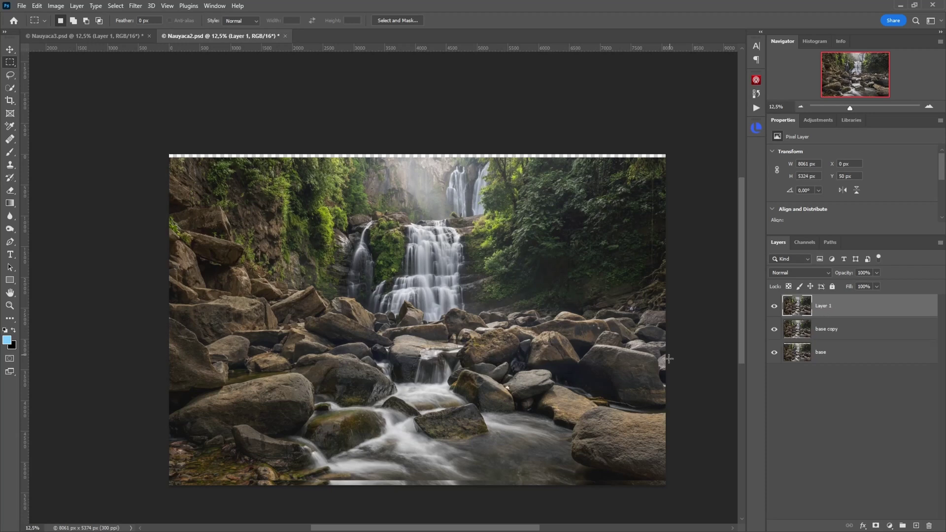
pyautogui.press('v')
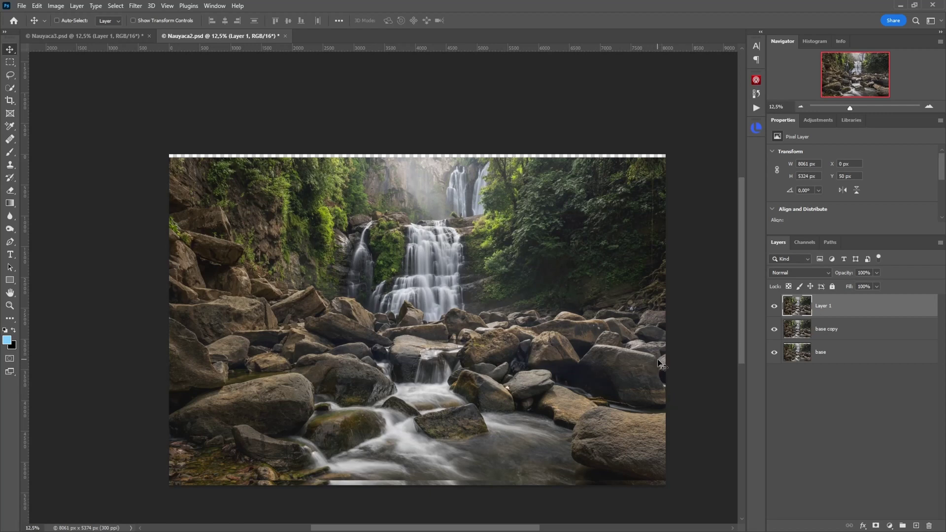
pyautogui.moveTo(778, 331); pyautogui.dragTo(774, 353)
# Stretch the selected right side of the photo to 103.11% width.
pyautogui.click(10, 63)
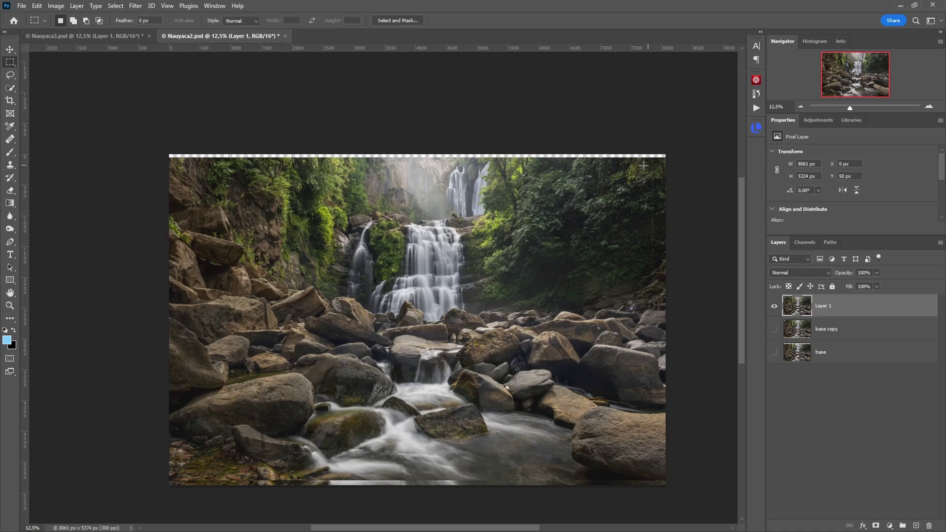
pyautogui.moveTo(492, 146); pyautogui.dragTo(709, 495)
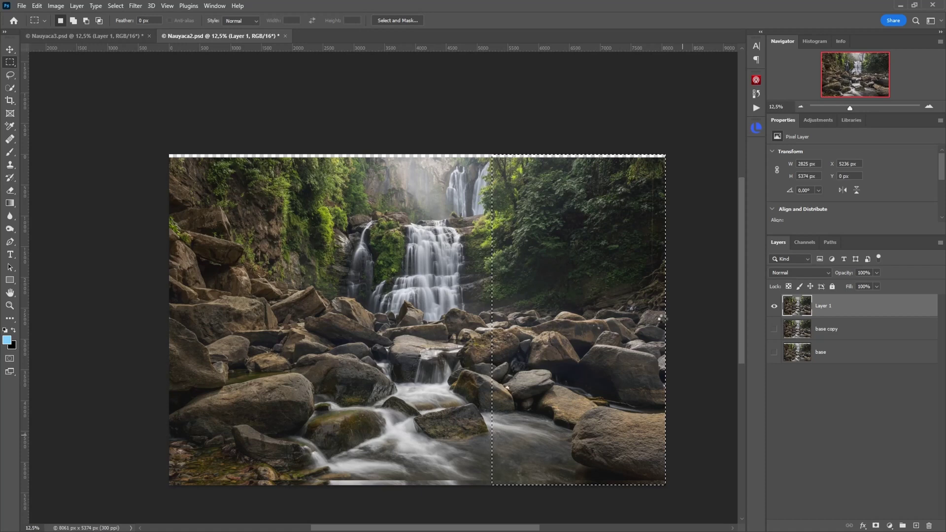
pyautogui.hotkey('ctrl', 't')
pyautogui.moveTo(665, 320); pyautogui.dragTo(670, 320)
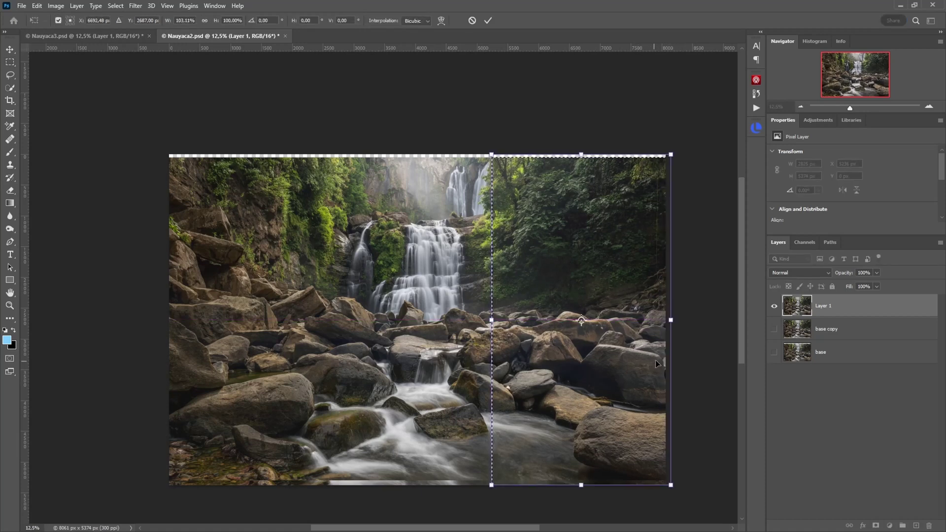
pyautogui.press('Return')
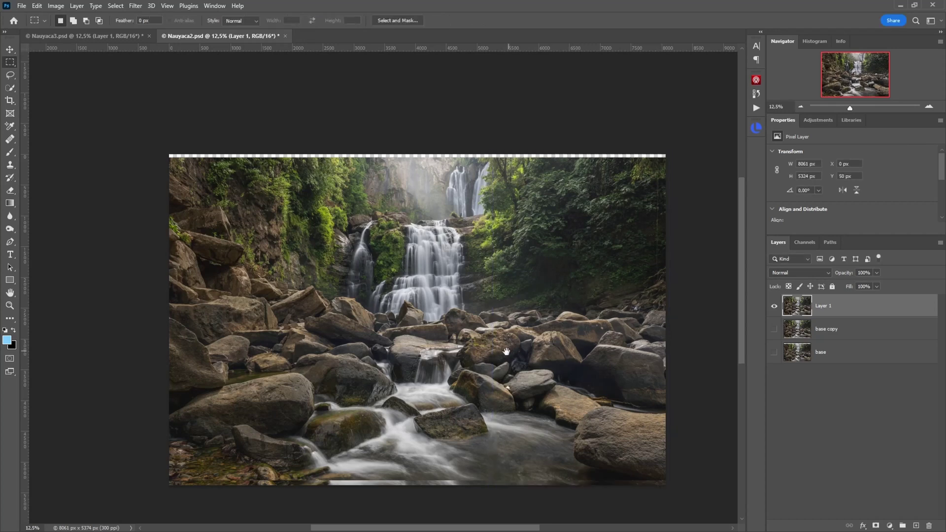
pyautogui.moveTo(495, 345); pyautogui.dragTo(478, 320)
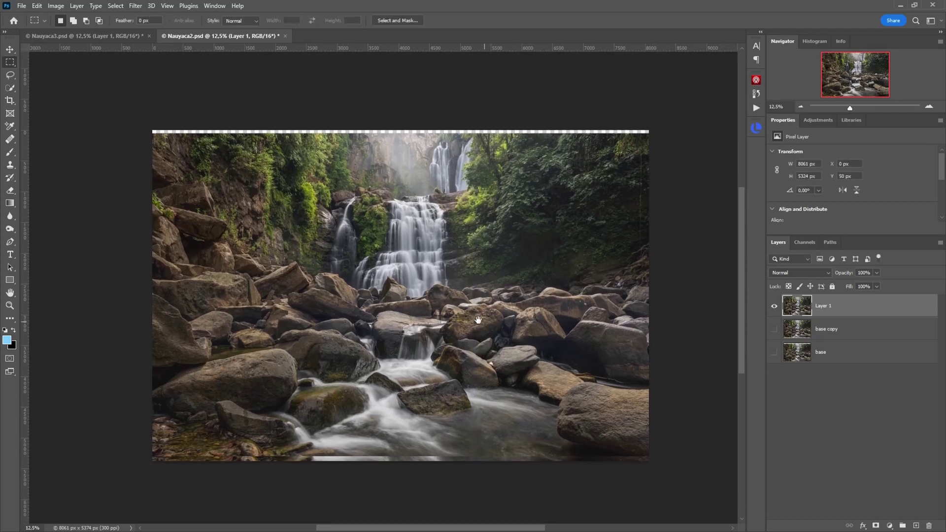
# Crop the canvas to 7863 × 5243 px, pulling in the top-right and bottom-left corners.
pyautogui.click(10, 100)
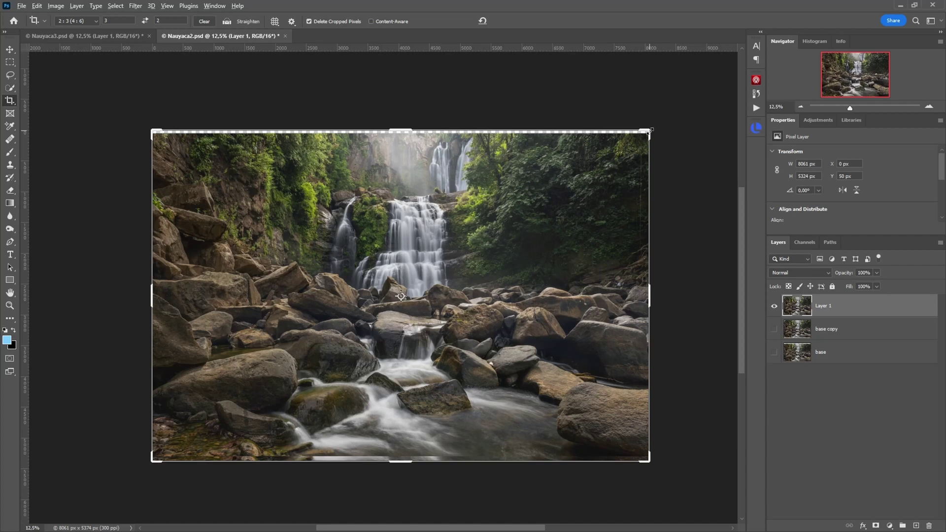
pyautogui.moveTo(650, 132); pyautogui.dragTo(646, 134)
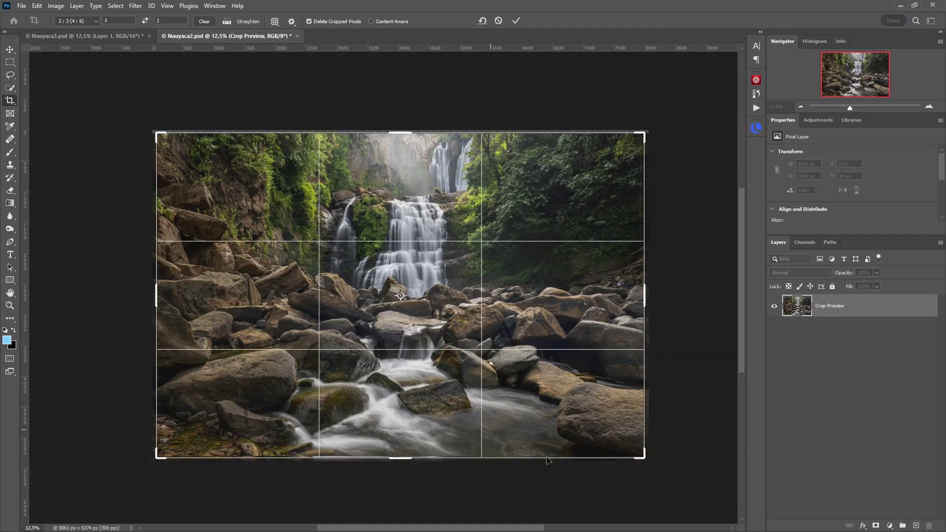
pyautogui.hotkey('ctrl', '+')
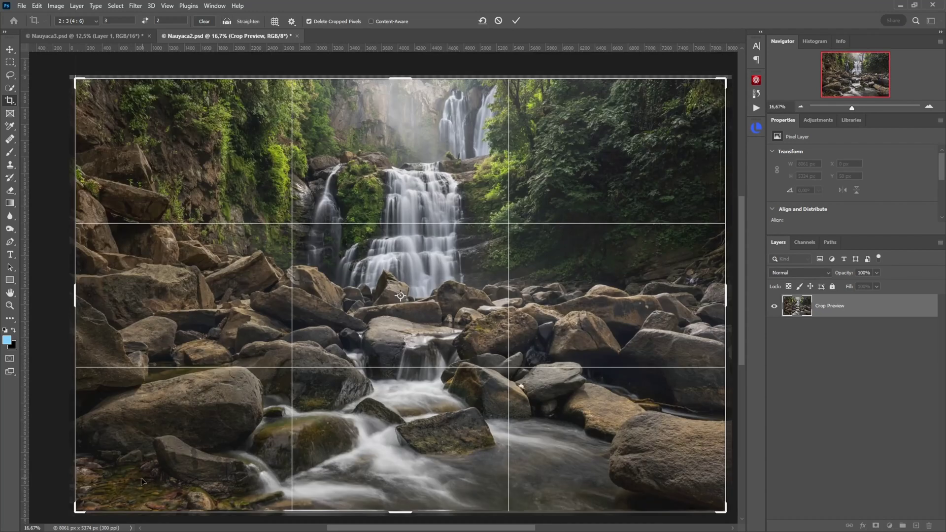
pyautogui.moveTo(143, 481); pyautogui.dragTo(180, 453)
pyautogui.moveTo(108, 487); pyautogui.dragTo(110, 488)
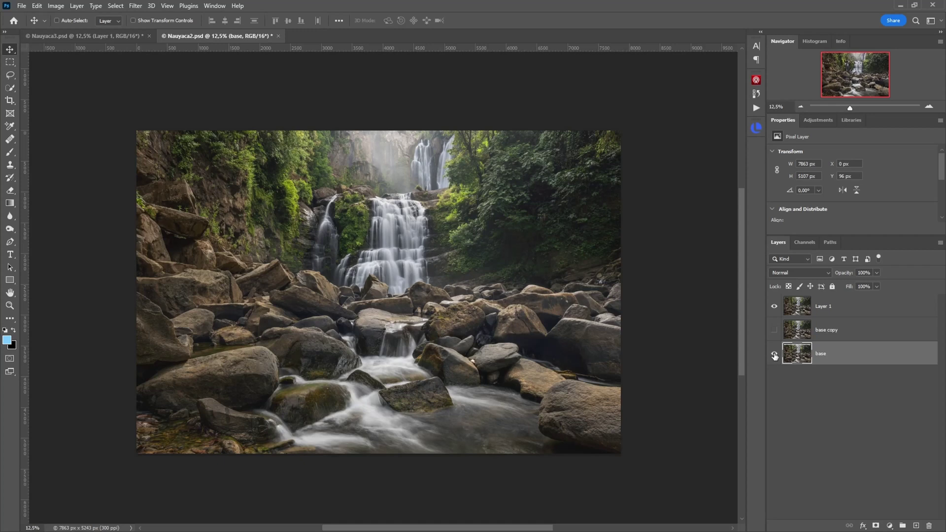
pyautogui.keyDown('alt'); pyautogui.click(775, 354); pyautogui.keyUp('alt')
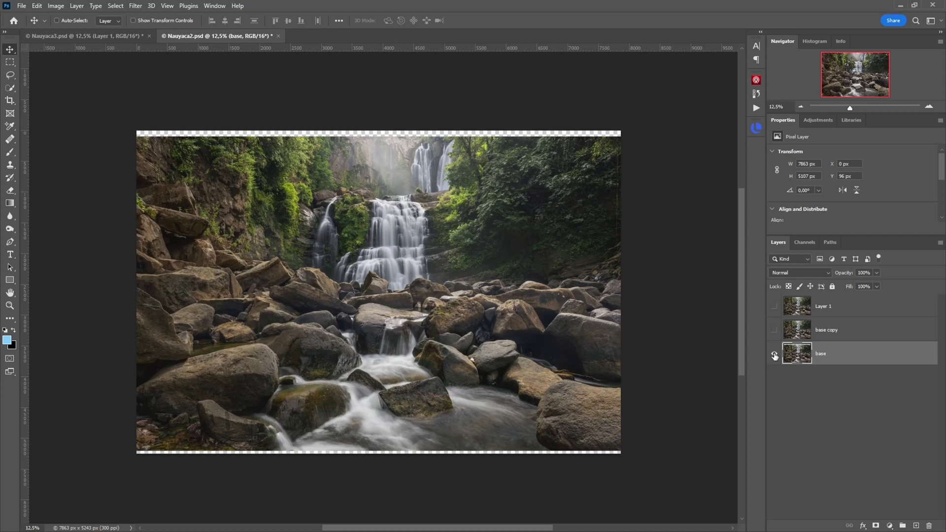
pyautogui.keyDown('alt'); pyautogui.click(774, 355); pyautogui.keyUp('alt')
pyautogui.keyDown('alt'); pyautogui.click(774, 354); pyautogui.keyUp('alt')
pyautogui.keyDown('alt'); pyautogui.click(775, 355); pyautogui.keyUp('alt')
pyautogui.keyDown('alt'); pyautogui.click(775, 355); pyautogui.keyUp('alt')
pyautogui.keyDown('alt'); pyautogui.click(775, 354); pyautogui.keyUp('alt')
pyautogui.keyDown('alt'); pyautogui.click(775, 355); pyautogui.keyUp('alt')
pyautogui.keyDown('alt'); pyautogui.click(775, 355); pyautogui.keyUp('alt')
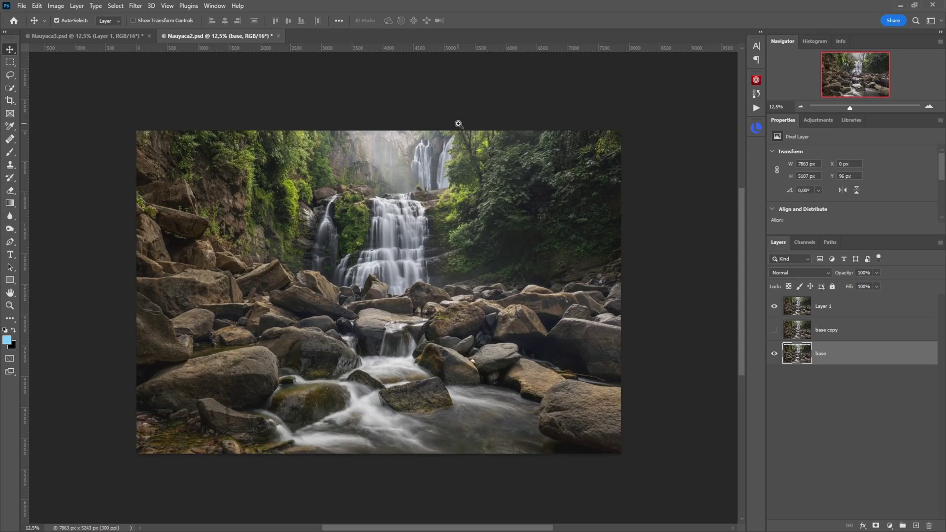
pyautogui.moveTo(456, 119); pyautogui.dragTo(513, 121)
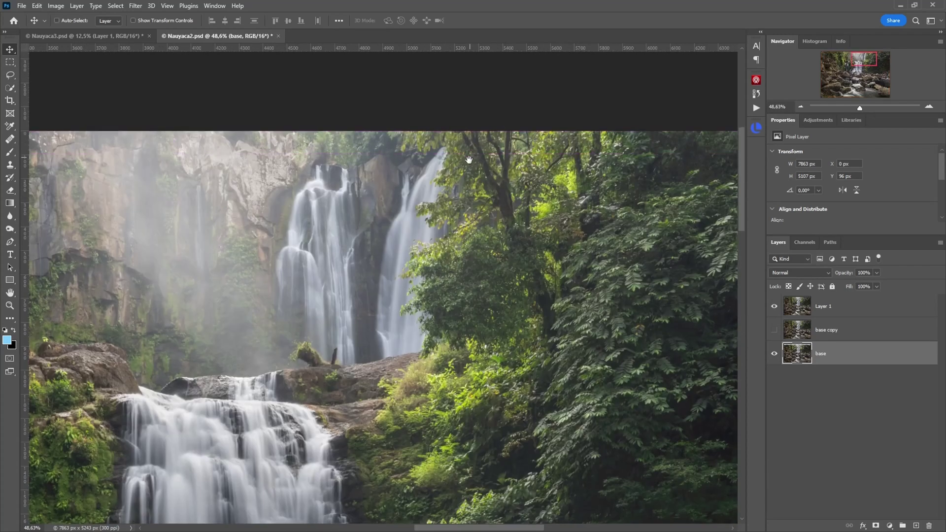
pyautogui.moveTo(439, 148); pyautogui.dragTo(437, 229)
pyautogui.scroll(2, 437, 230)
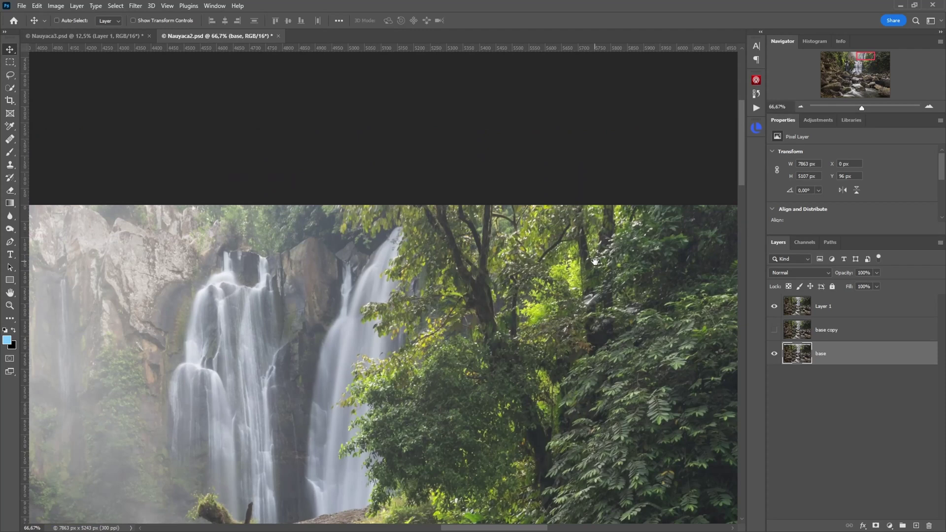
pyautogui.moveTo(592, 261); pyautogui.dragTo(303, 264)
pyautogui.moveTo(369, 270); pyautogui.dragTo(197, 268)
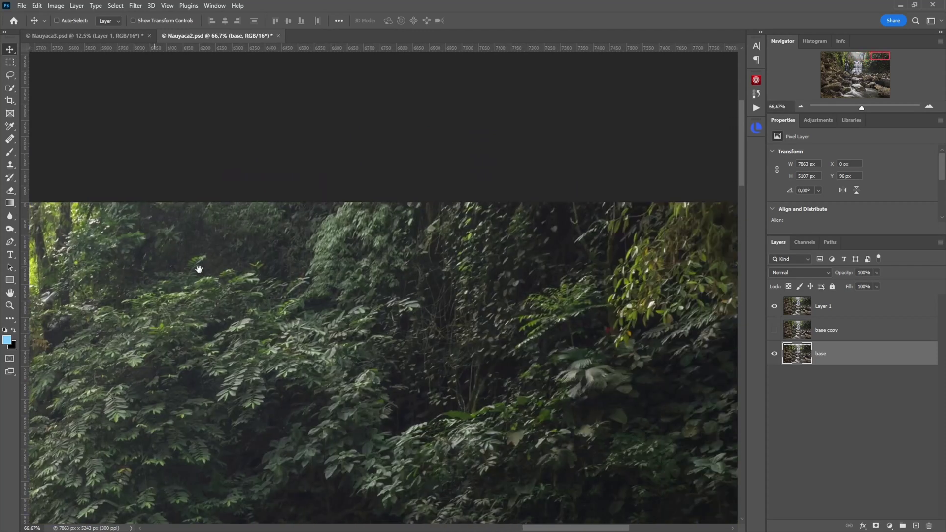
pyautogui.moveTo(438, 276); pyautogui.dragTo(308, 275)
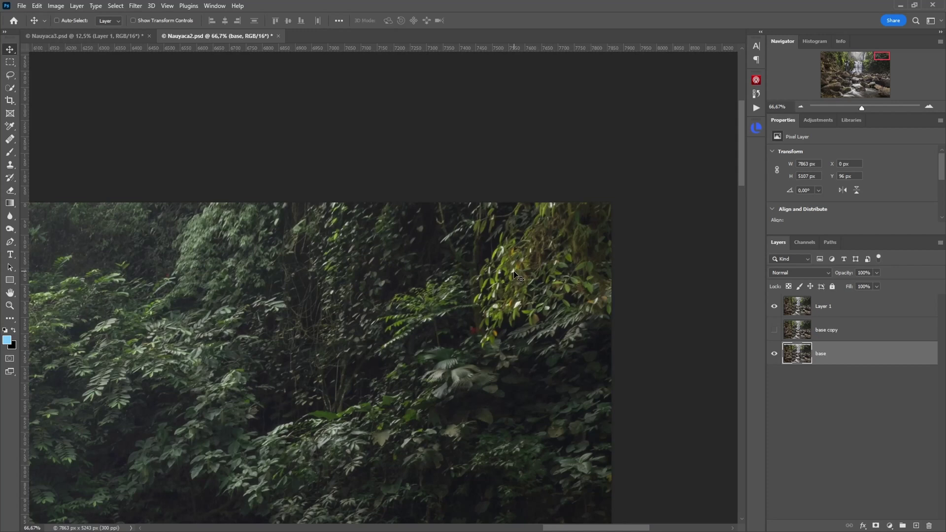
pyautogui.hotkey('ctrl', 'space')
pyautogui.click(491, 275)
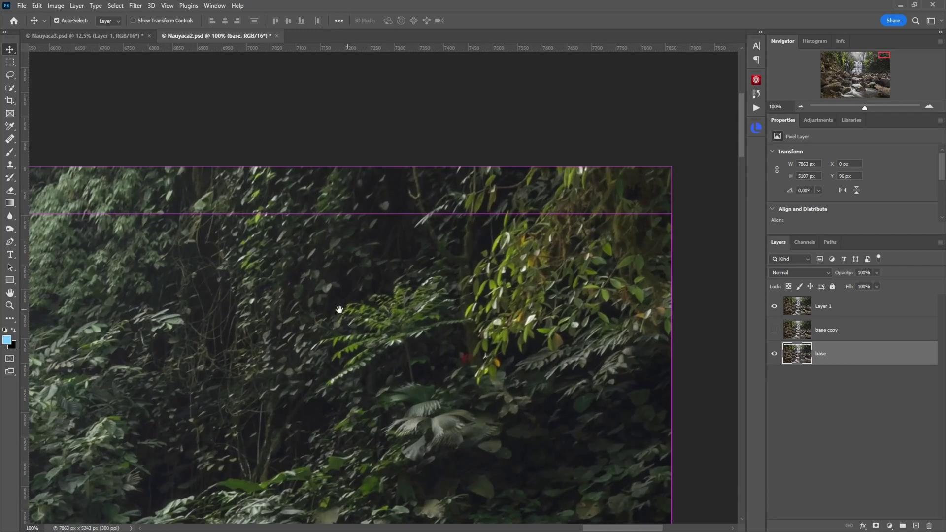
pyautogui.moveTo(337, 310); pyautogui.dragTo(532, 292)
pyautogui.moveTo(237, 299); pyautogui.dragTo(566, 250)
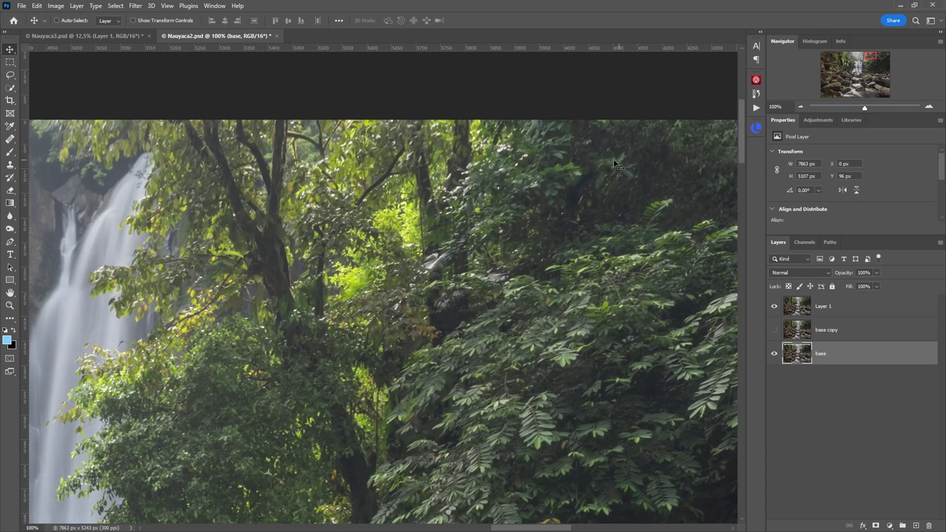
pyautogui.moveTo(262, 237); pyautogui.dragTo(532, 238)
pyautogui.moveTo(321, 243); pyautogui.dragTo(521, 239)
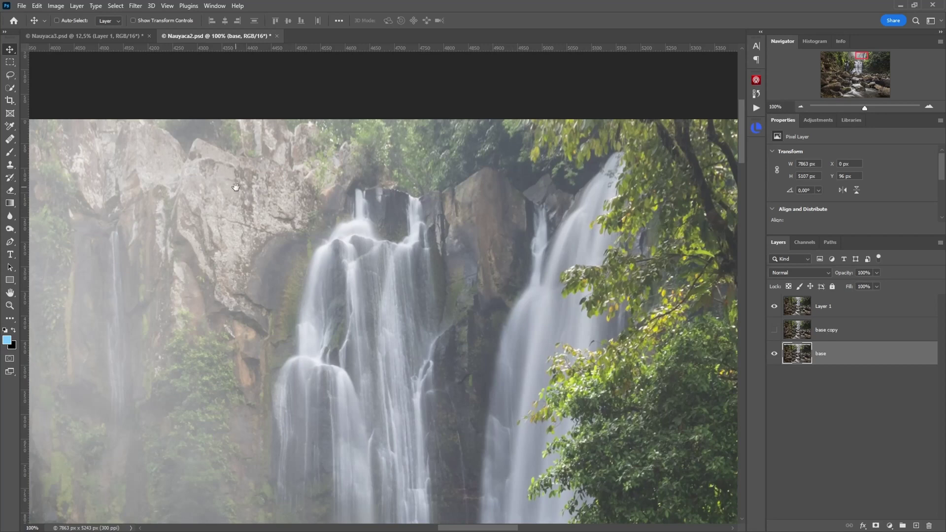
pyautogui.moveTo(236, 188); pyautogui.dragTo(380, 189)
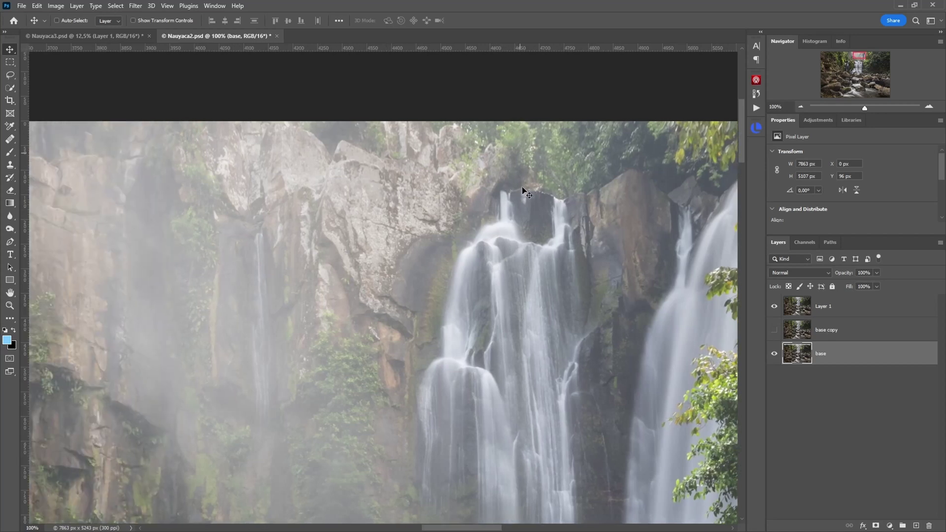
pyautogui.moveTo(188, 228); pyautogui.dragTo(435, 225)
pyautogui.moveTo(220, 231); pyautogui.dragTo(602, 228)
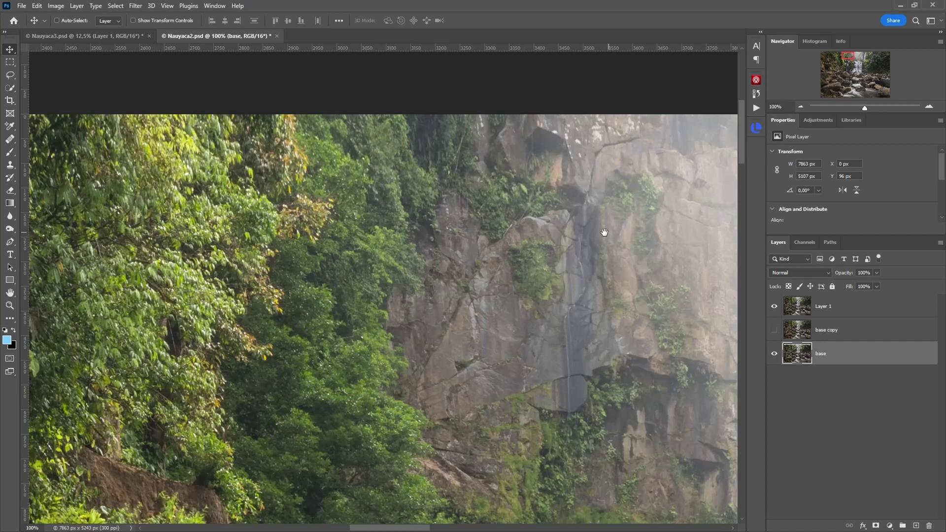
pyautogui.scroll(-5, 418, 236)
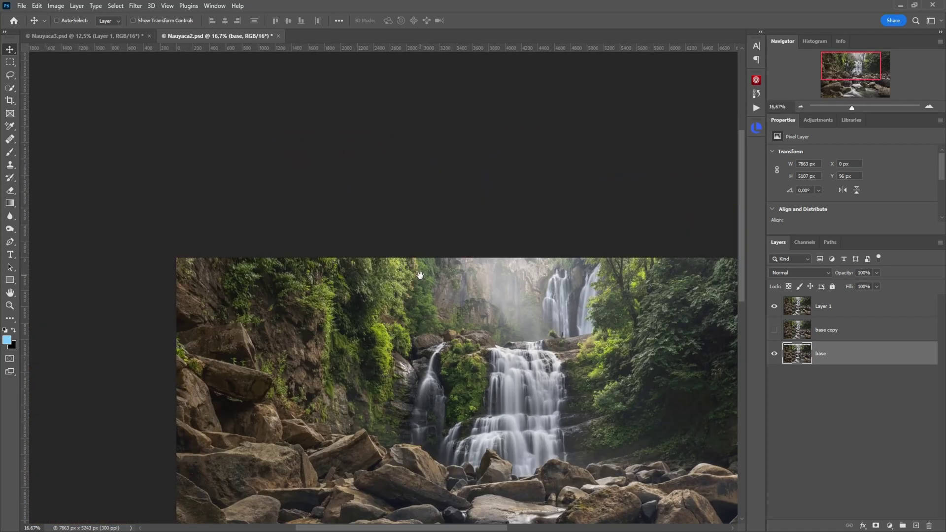
pyautogui.moveTo(442, 342); pyautogui.dragTo(335, 159)
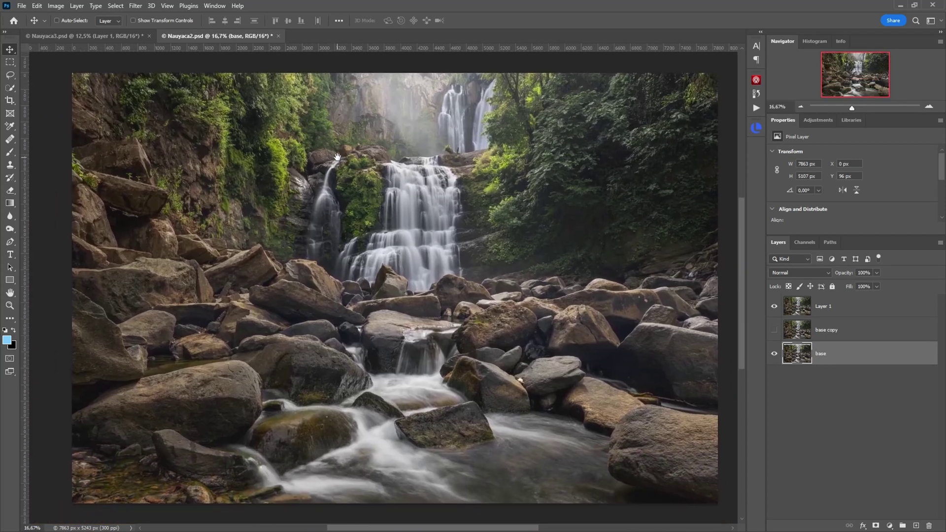
pyautogui.click(775, 354)
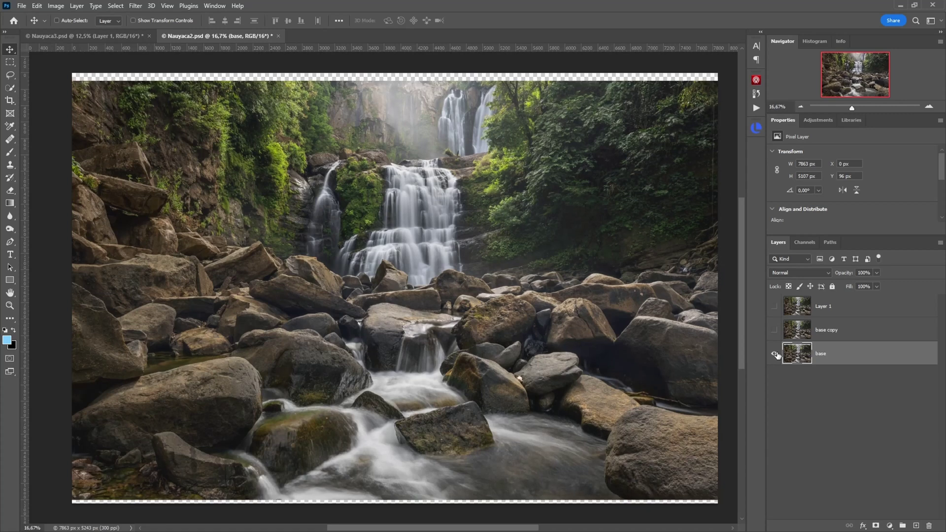
pyautogui.click(775, 354)
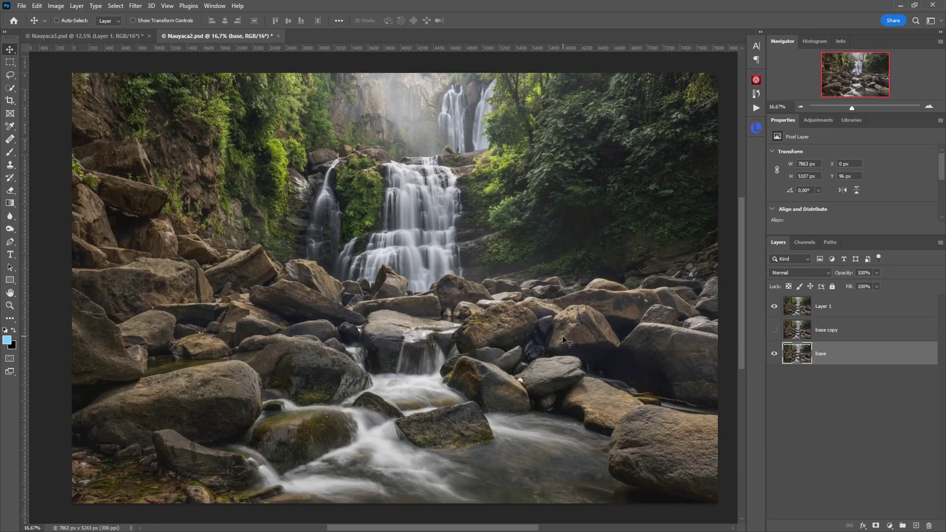